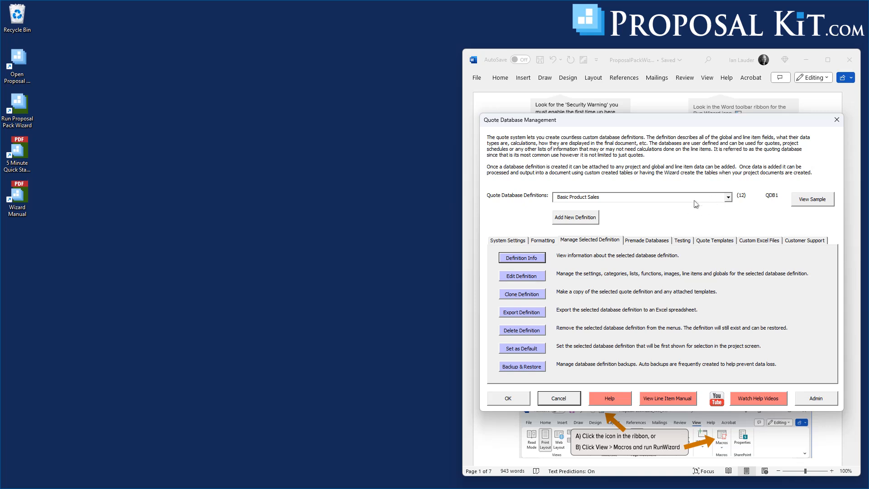
# Step: Clone the Basic Product and Service Sales quote database definition with the title Custom DB
pyautogui.click(728, 198)
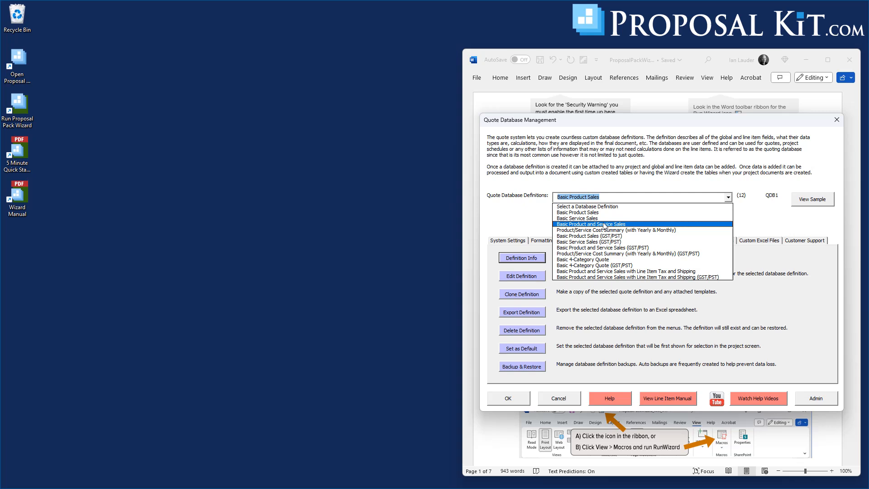
pyautogui.click(573, 225)
pyautogui.click(521, 295)
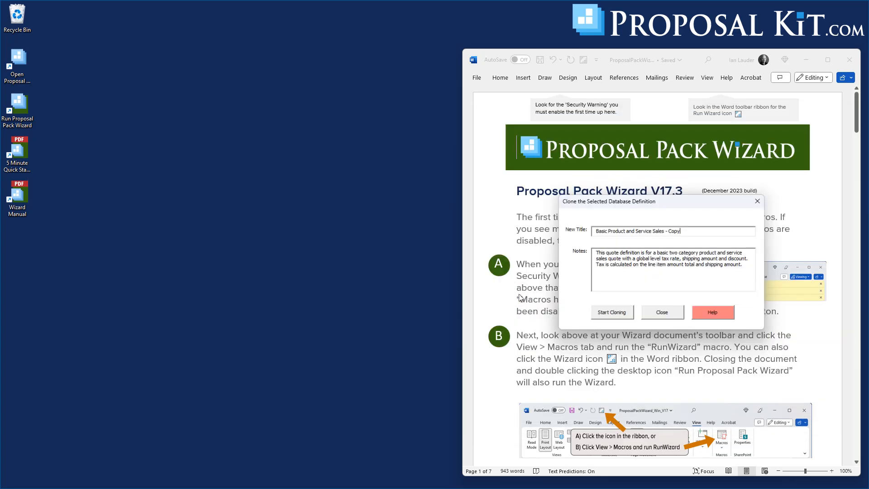
pyautogui.moveTo(683, 231); pyautogui.dragTo(582, 241)
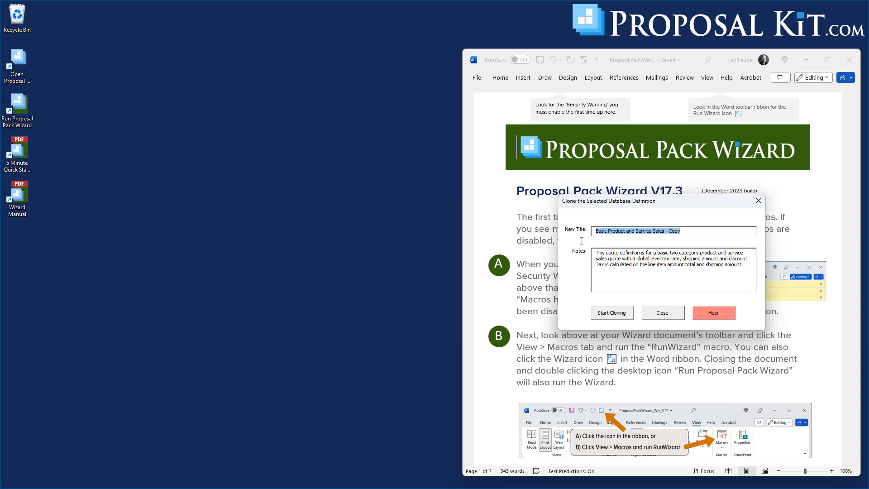
pyautogui.write('Custom DB')
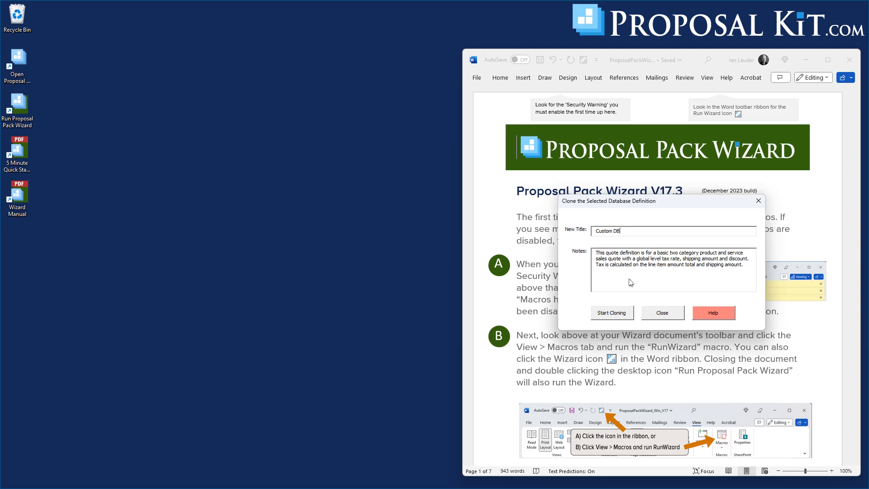
pyautogui.click(612, 312)
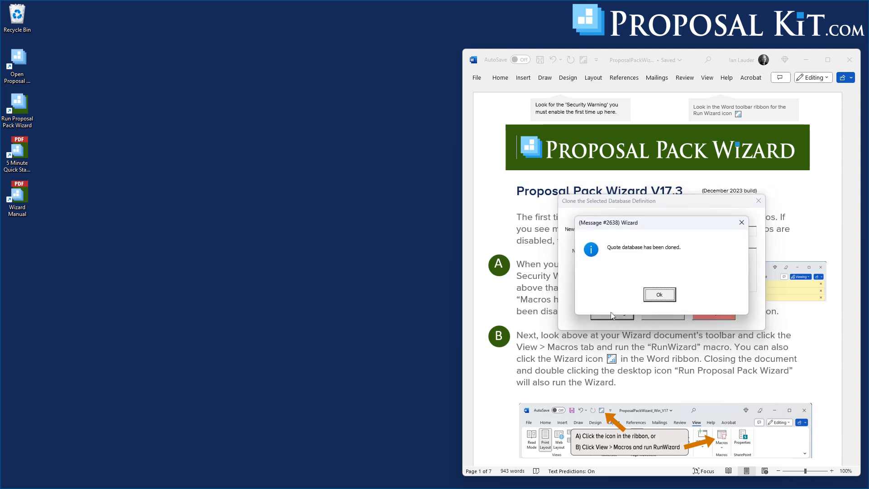
pyautogui.click(659, 296)
# Step: Select the Custom DB quote database definition and open it for editing
pyautogui.click(583, 197)
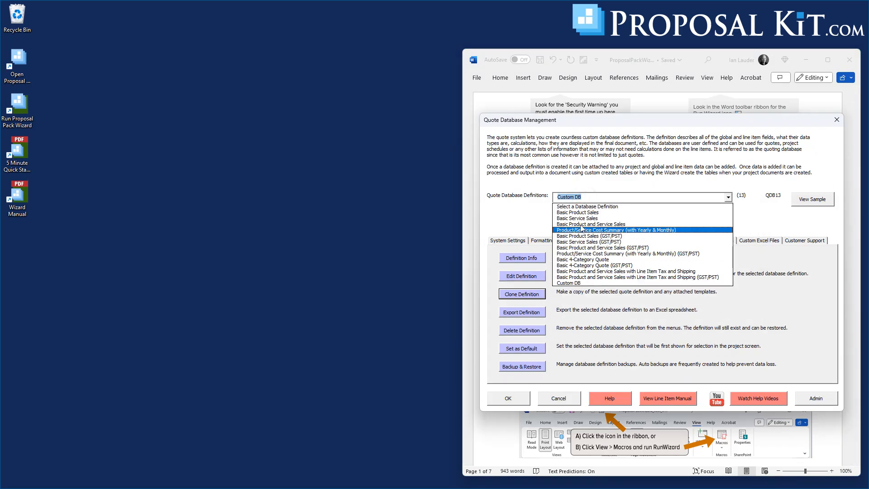
pyautogui.click(572, 283)
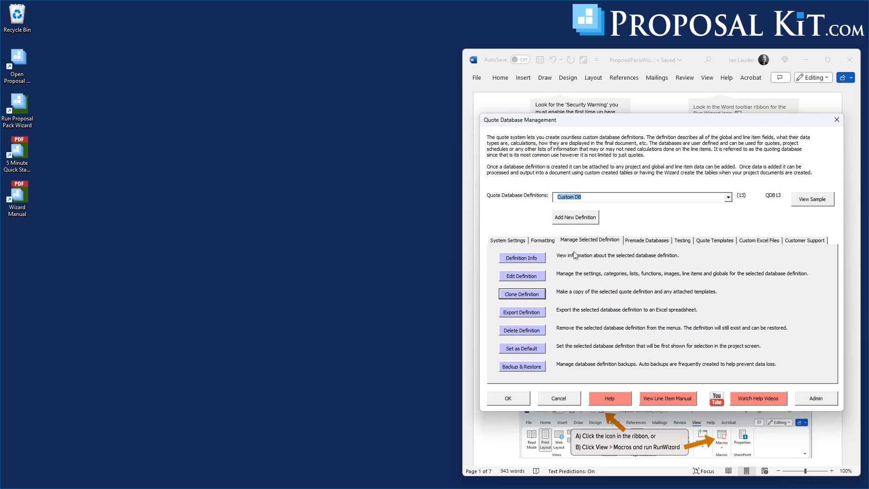
pyautogui.click(528, 278)
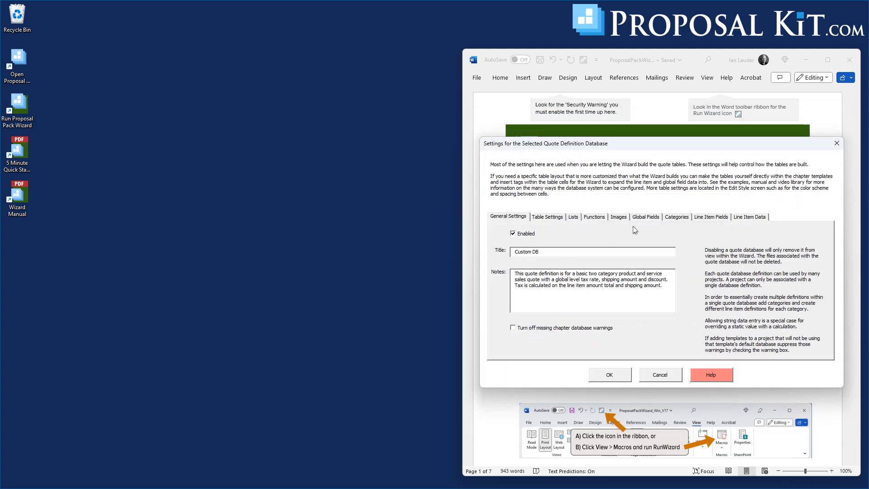
# Step: Examine the list of global fields defined in the Custom DB database
pyautogui.click(651, 222)
pyautogui.click(546, 244)
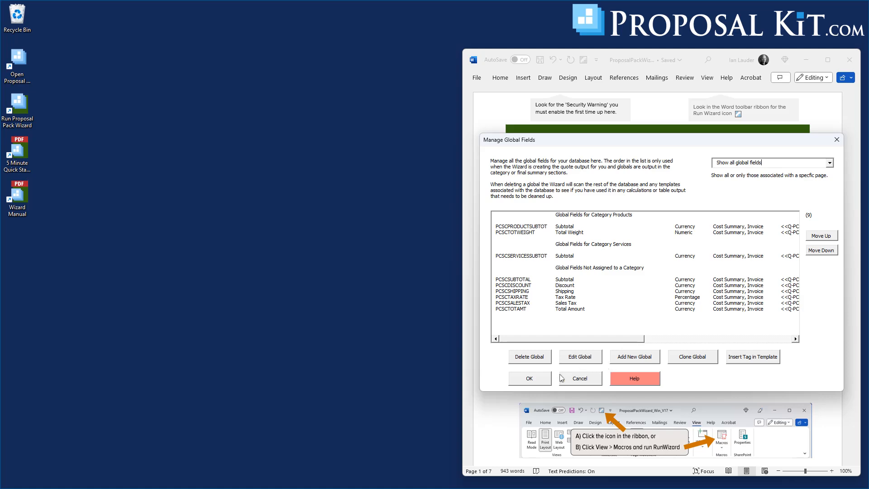
pyautogui.click(532, 384)
# Step: Clone the Products category from the current database with identifier PRODUCTCAT2 and display name Products 2
pyautogui.click(679, 217)
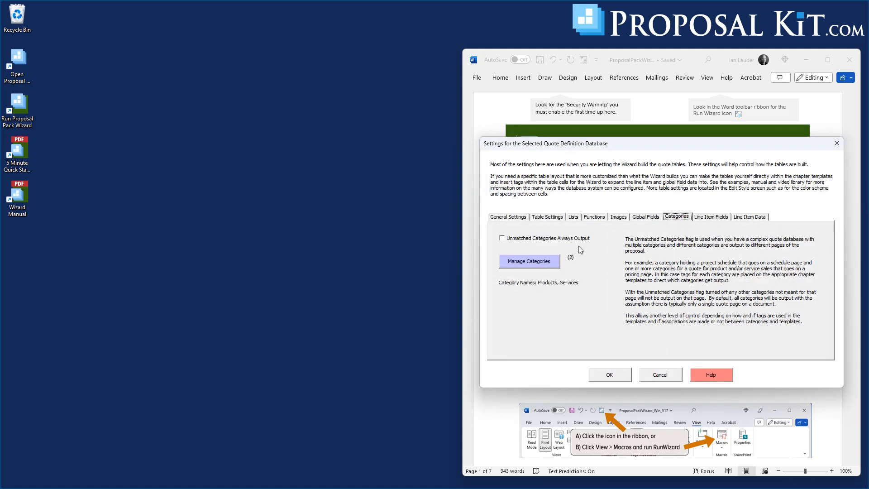
pyautogui.click(550, 264)
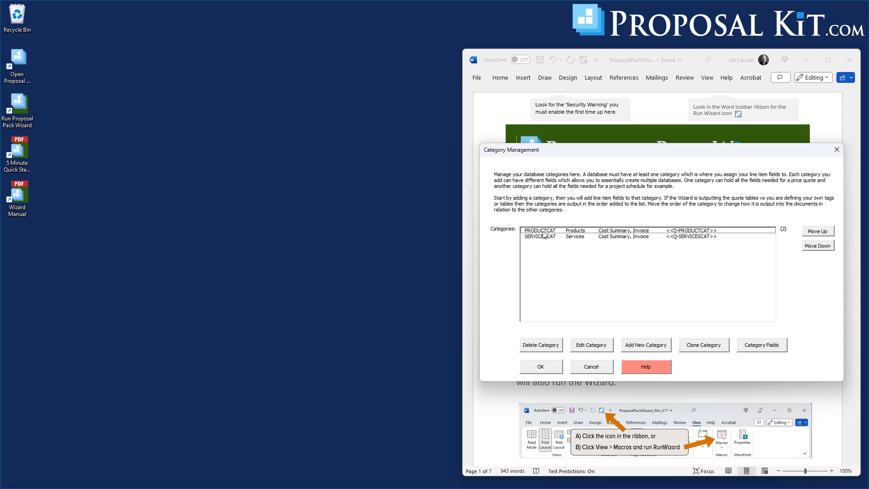
pyautogui.click(539, 231)
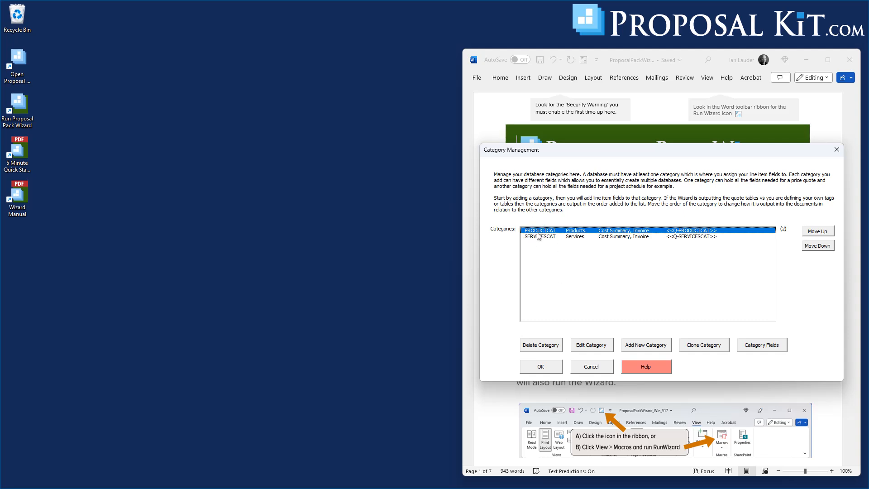
pyautogui.click(708, 348)
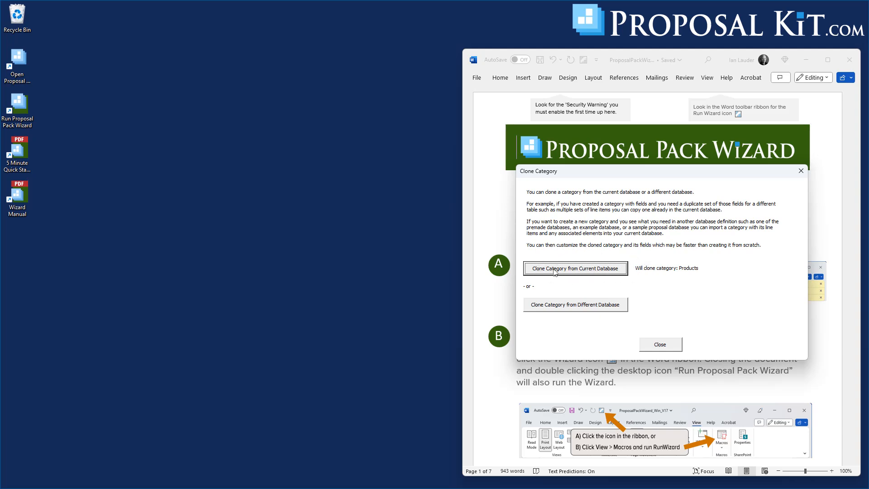
pyautogui.click(584, 272)
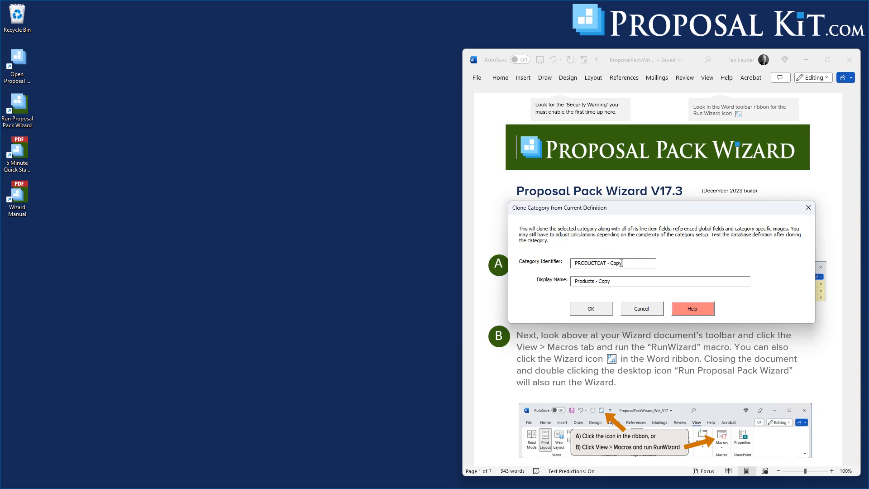
pyautogui.moveTo(607, 263); pyautogui.dragTo(623, 263)
pyautogui.press('BackSpace')
pyautogui.moveTo(596, 281); pyautogui.dragTo(610, 281)
pyautogui.write('2')
pyautogui.click(592, 308)
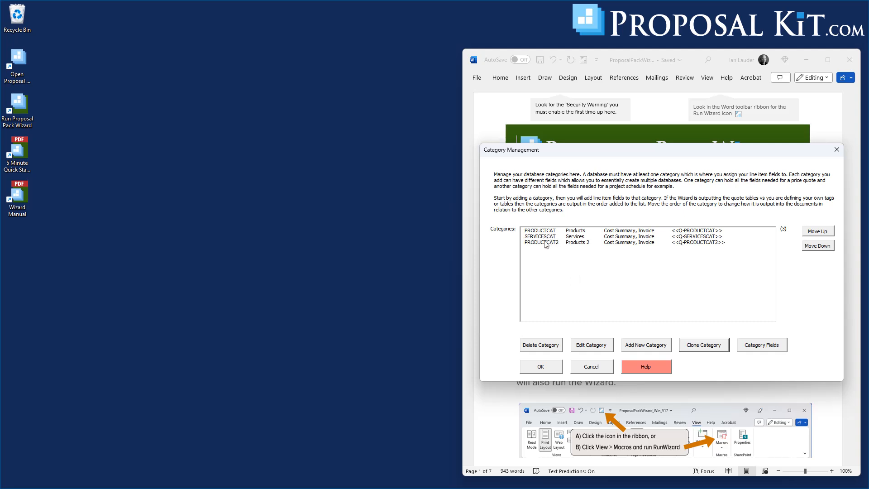
# Step: Move the Products 2 category above Services and review its line item fields
pyautogui.click(545, 243)
pyautogui.click(818, 232)
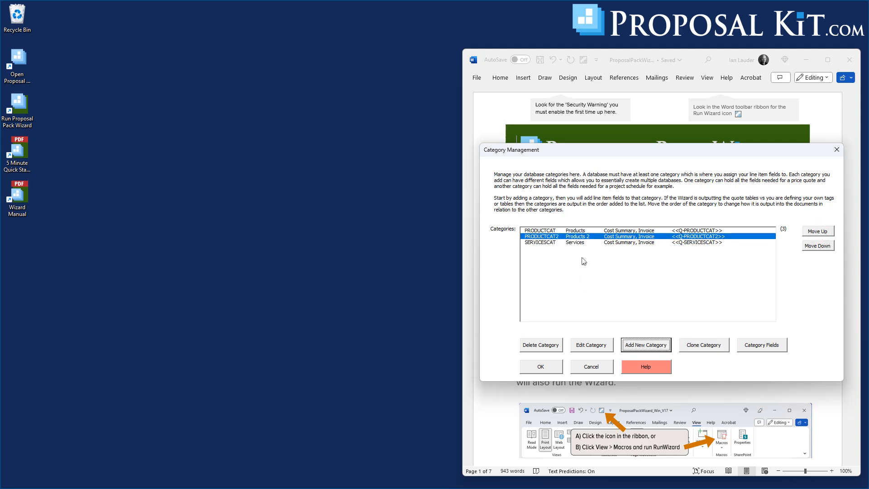
pyautogui.click(555, 232)
pyautogui.click(570, 236)
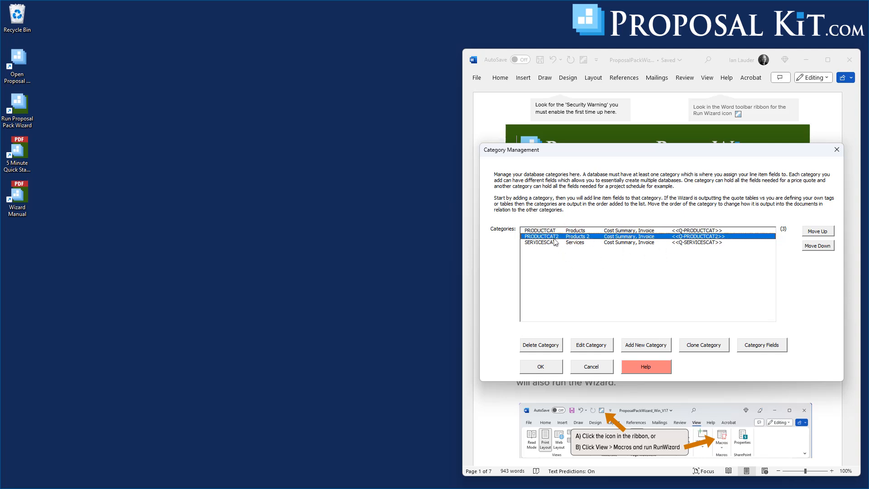
pyautogui.click(753, 346)
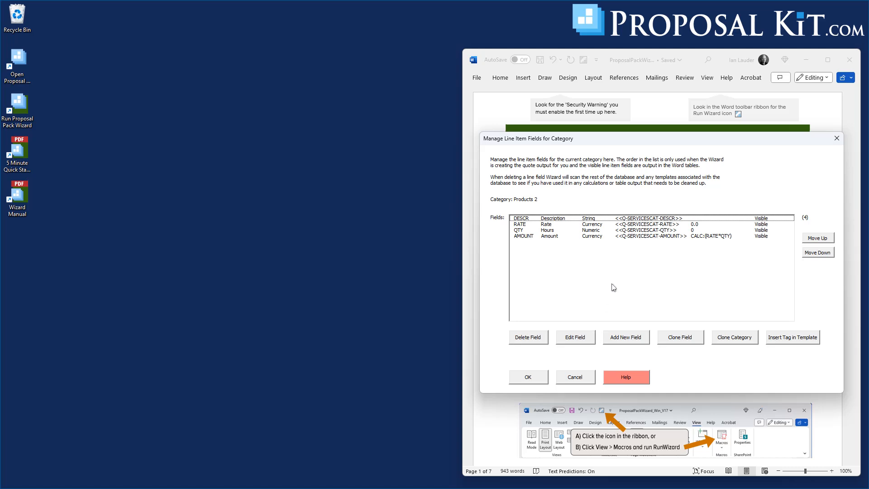
pyautogui.click(528, 377)
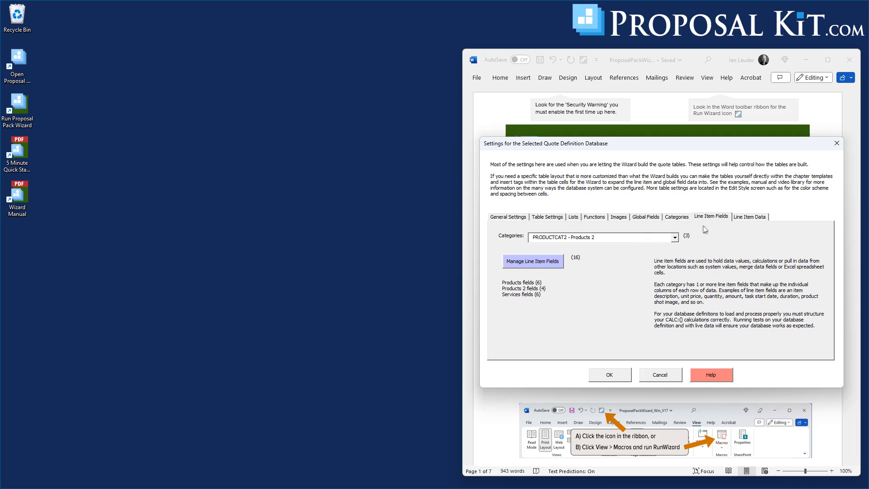
# Step: Clone the Products category's Subtotal global as PCSCPRODUCTSUBTOT2, display name Subtotal, with calculation CALC:(SUM(PRODUCTCAT2:AMOUNT))
pyautogui.click(651, 220)
pyautogui.click(540, 244)
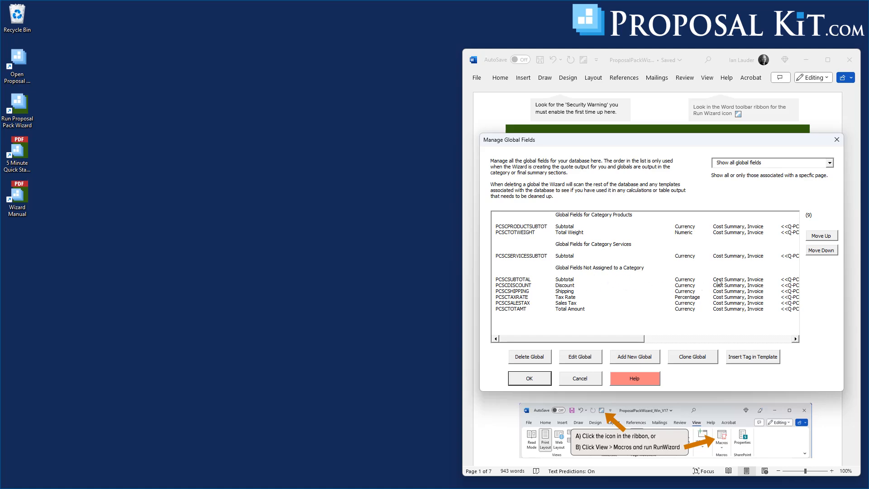
pyautogui.moveTo(632, 341); pyautogui.dragTo(579, 348)
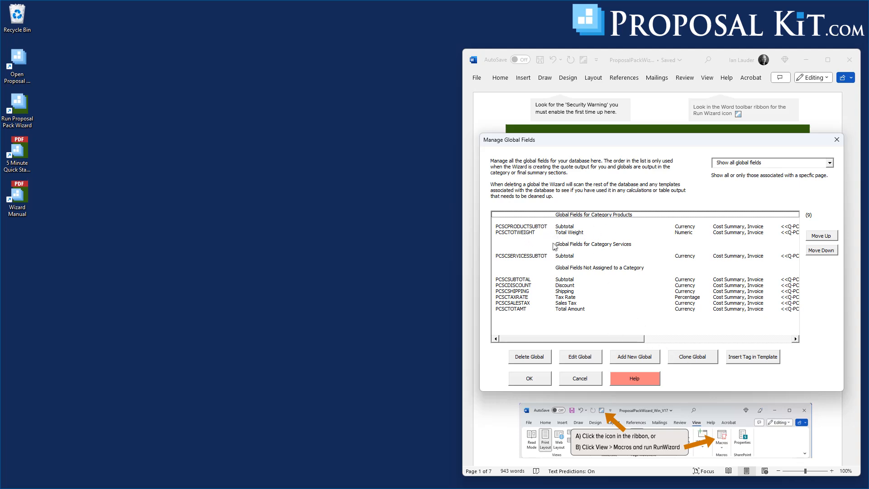
pyautogui.click(523, 228)
pyautogui.click(521, 232)
pyautogui.click(520, 227)
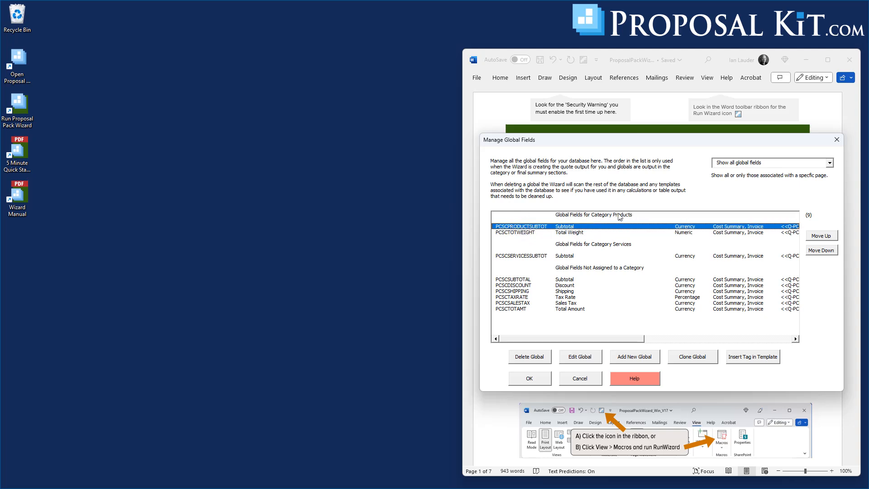
pyautogui.click(690, 359)
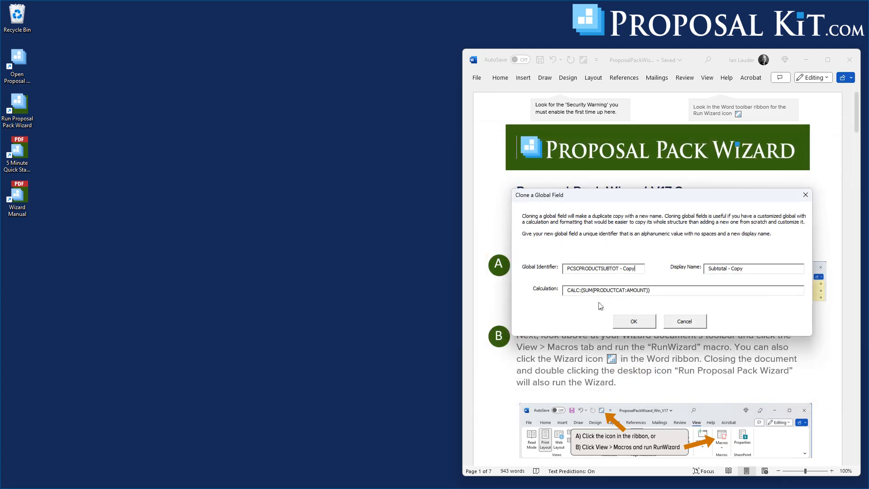
pyautogui.click(621, 268)
pyautogui.click(638, 267)
pyautogui.press('BackSpace')
pyautogui.press('BackSpace')
pyautogui.write('2')
pyautogui.click(633, 321)
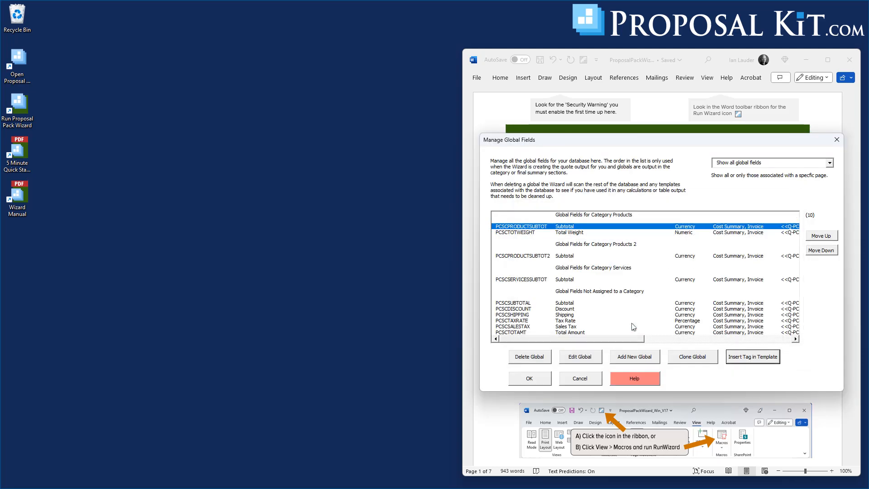
# Step: Clone the Total Weight global as PCSCTOTWEIGHT2, display name Total Weight, with calculation CALC:(SUM(PRODUCTCAT2:LIWEIGHT))
pyautogui.click(527, 234)
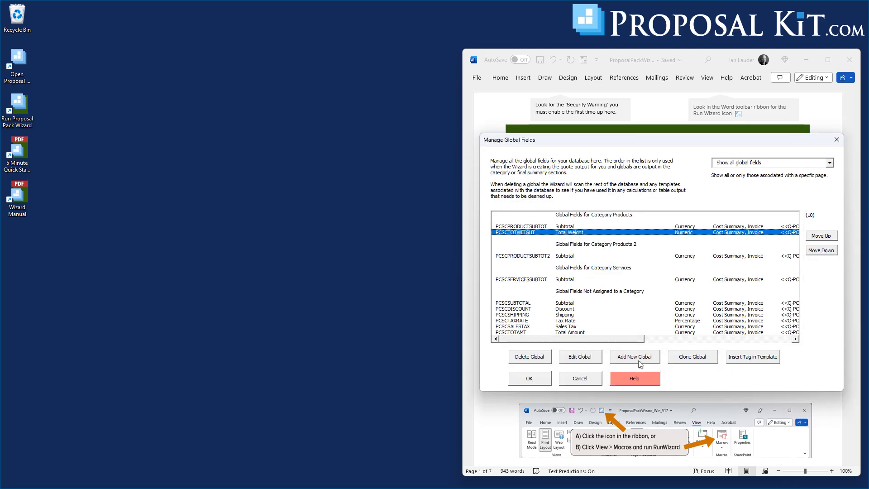
pyautogui.click(682, 358)
pyautogui.click(621, 269)
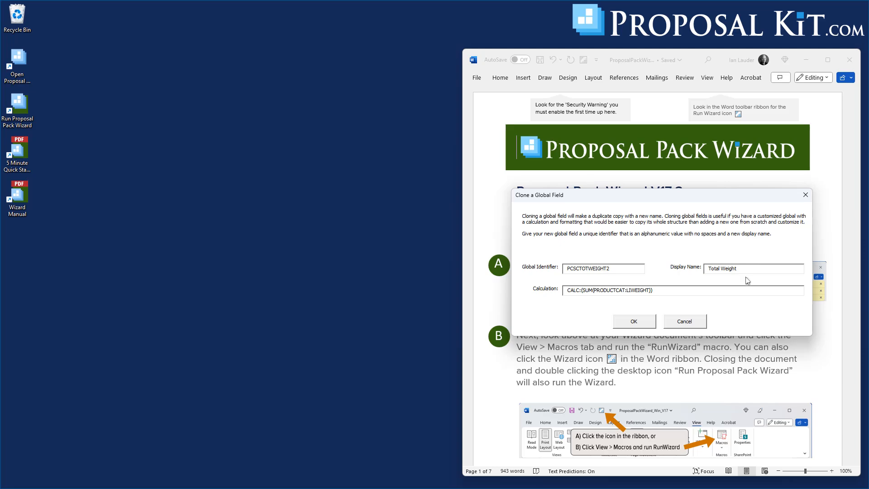
pyautogui.click(633, 321)
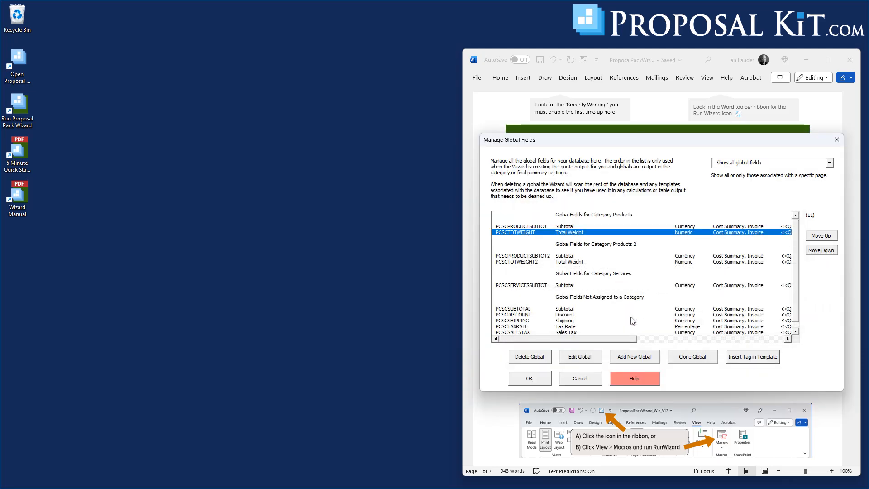
# Step: Check the settings and calculations of the cloned PCSCPRODUCTSUBTOT2 and PCSCTOTWEIGHT2 global fields
pyautogui.moveTo(610, 340); pyautogui.dragTo(590, 340)
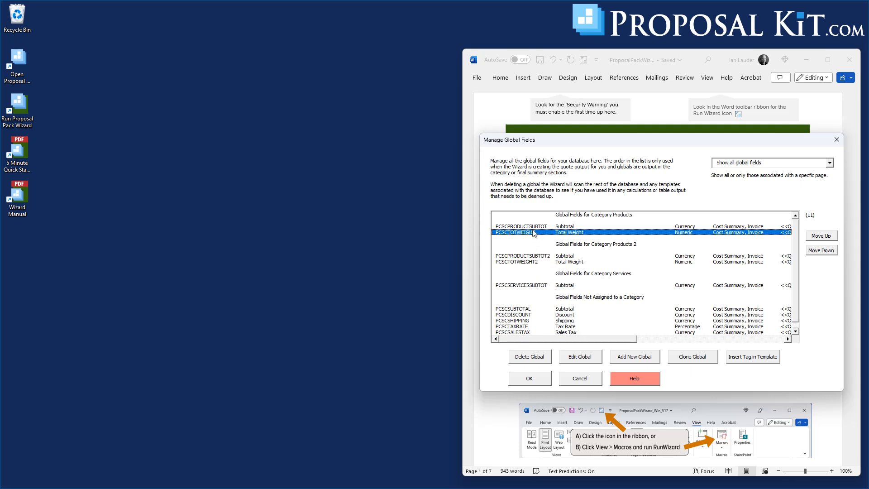
pyautogui.click(538, 256)
pyautogui.click(581, 357)
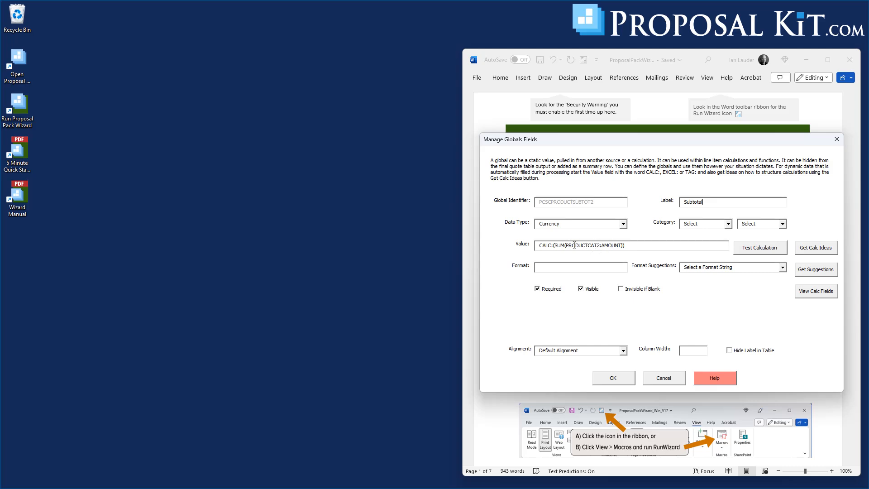
pyautogui.click(613, 378)
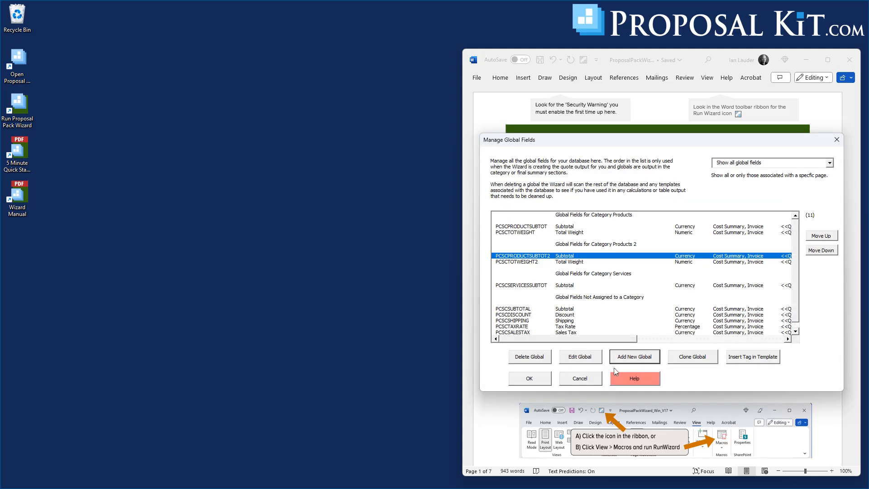
pyautogui.click(556, 263)
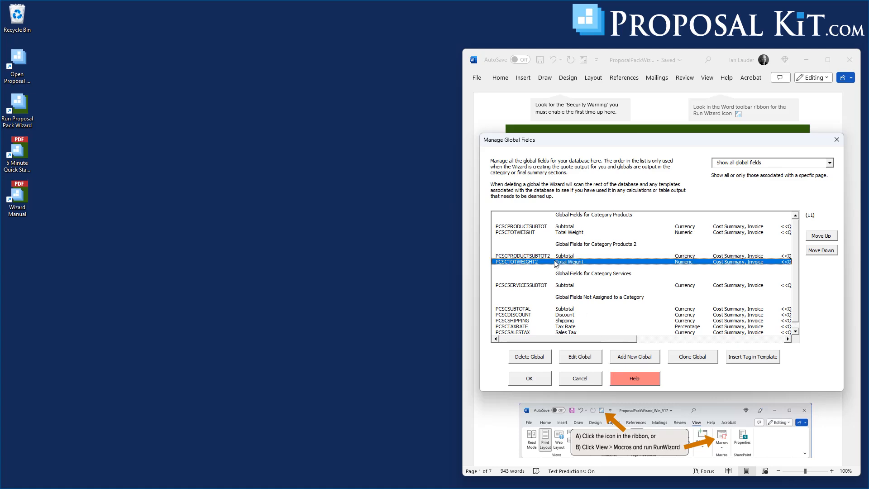
pyautogui.click(585, 357)
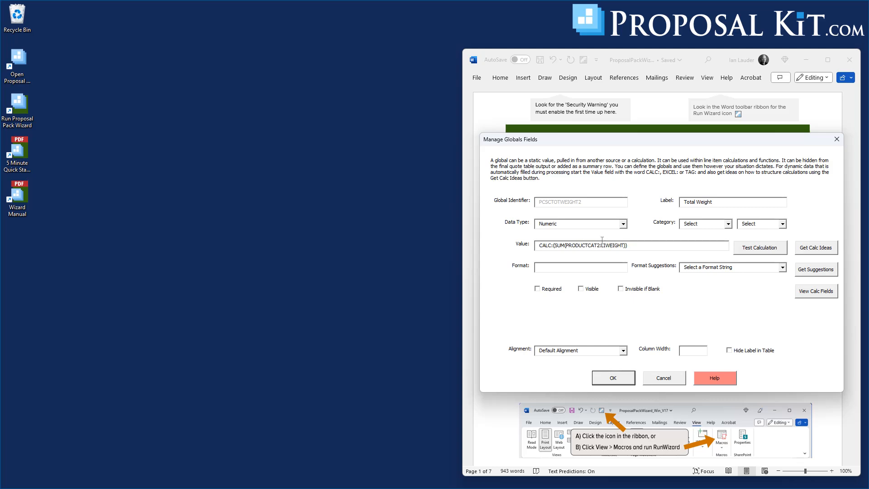
pyautogui.click(615, 378)
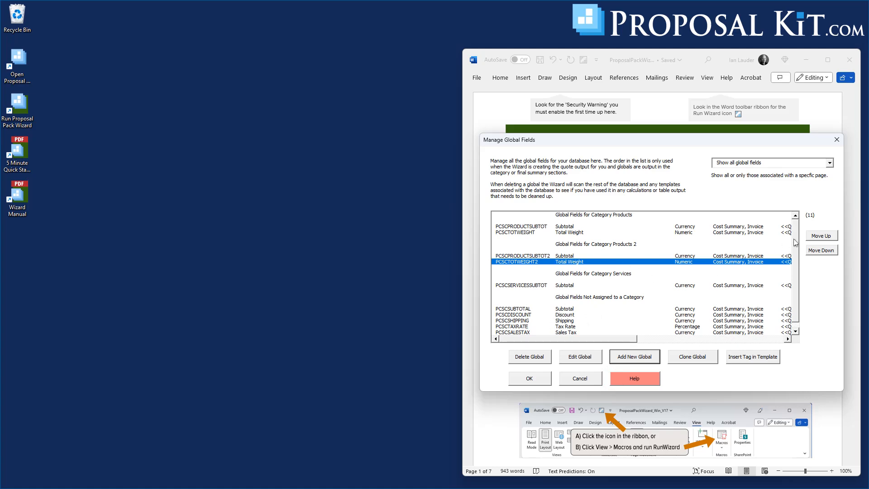
# Step: Set the uncategorized PCSCSUBTOTAL global's calculation to CALC:(PCSCPRODUCTSUBTOT+PCSCPRODUCTSUBTOT2+PCSCSERVICESSUBTOT)
pyautogui.moveTo(795, 237); pyautogui.dragTo(796, 250)
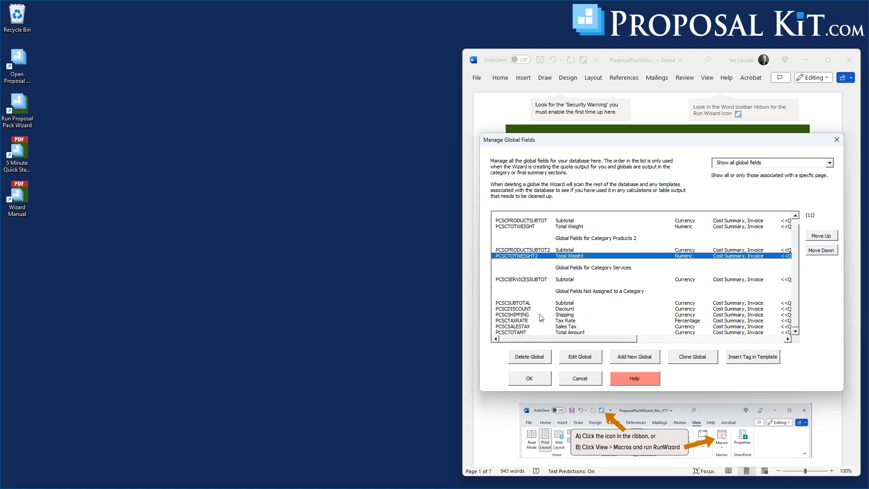
pyautogui.moveTo(541, 340); pyautogui.dragTo(679, 339)
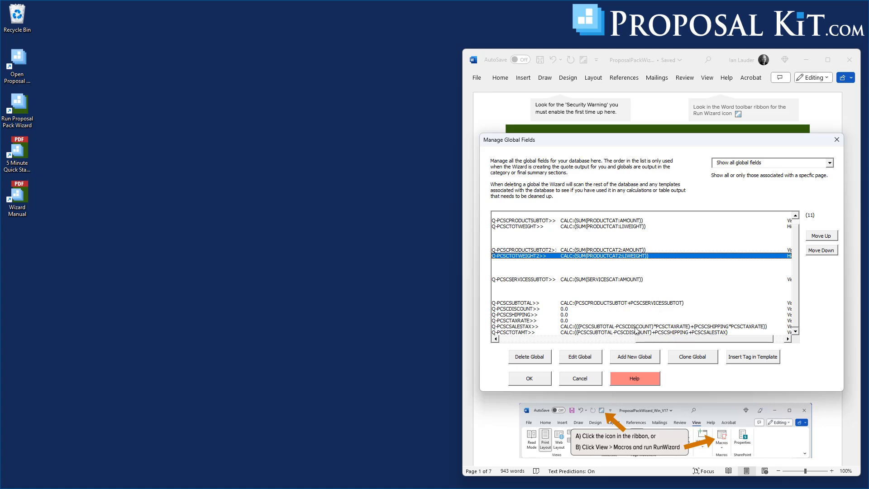
pyautogui.moveTo(698, 344); pyautogui.dragTo(719, 348)
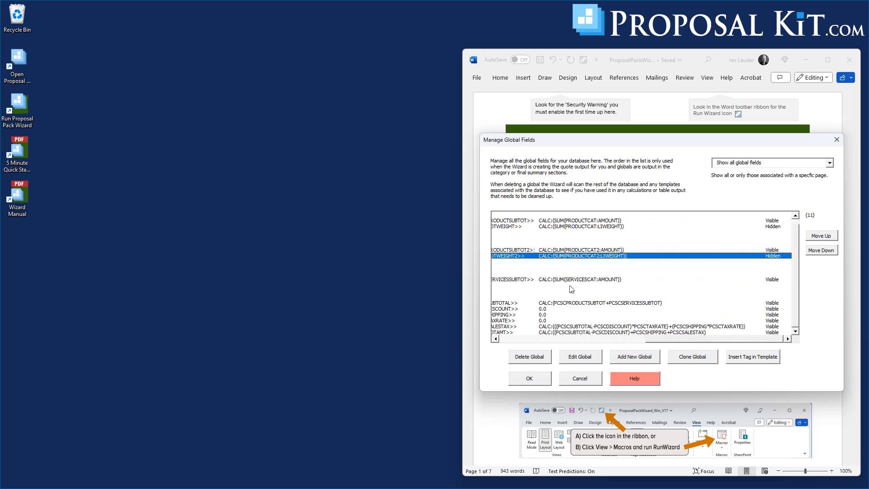
pyautogui.click(577, 303)
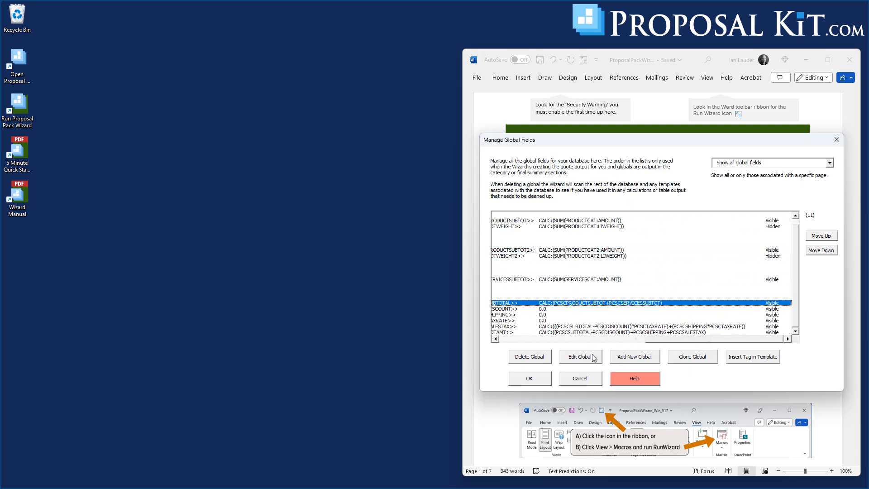
pyautogui.moveTo(657, 343); pyautogui.dragTo(499, 357)
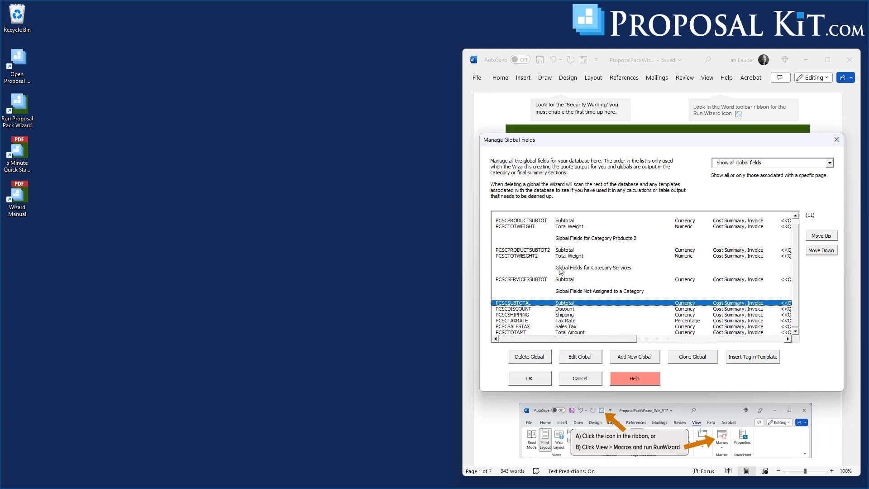
pyautogui.click(578, 357)
pyautogui.moveTo(553, 245); pyautogui.dragTo(604, 244)
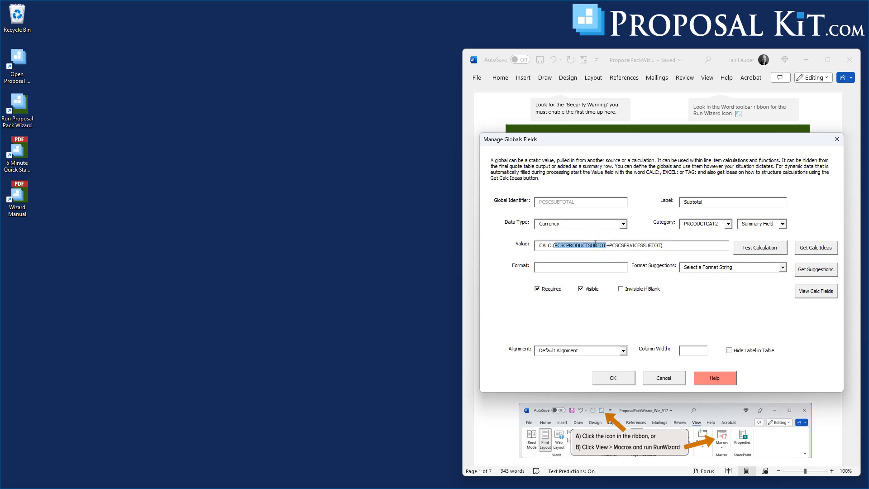
pyautogui.click(660, 245)
pyautogui.write('PCSCPRODUCTSUBTOT')
pyautogui.write('+')
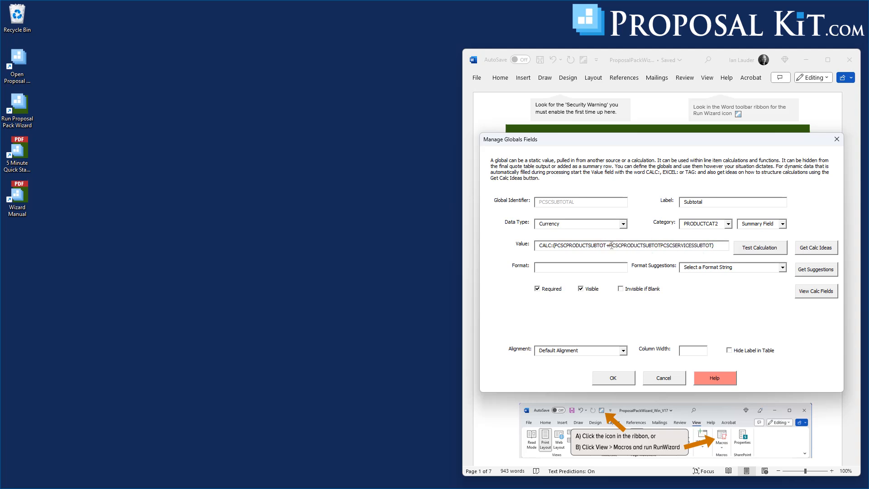
pyautogui.write('2+')
pyautogui.click(618, 379)
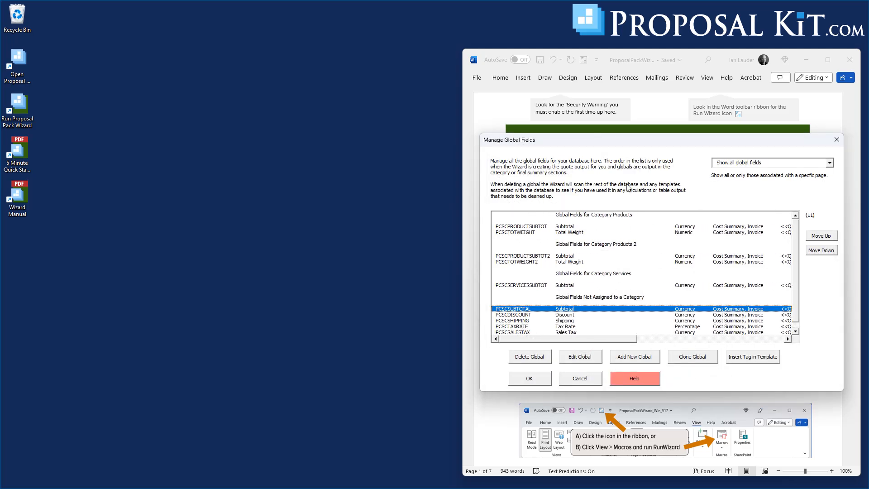
# Step: Check the edited subtotal calculation in the global fields list, and save the global fields and definition settings
pyautogui.moveTo(584, 339); pyautogui.dragTo(723, 345)
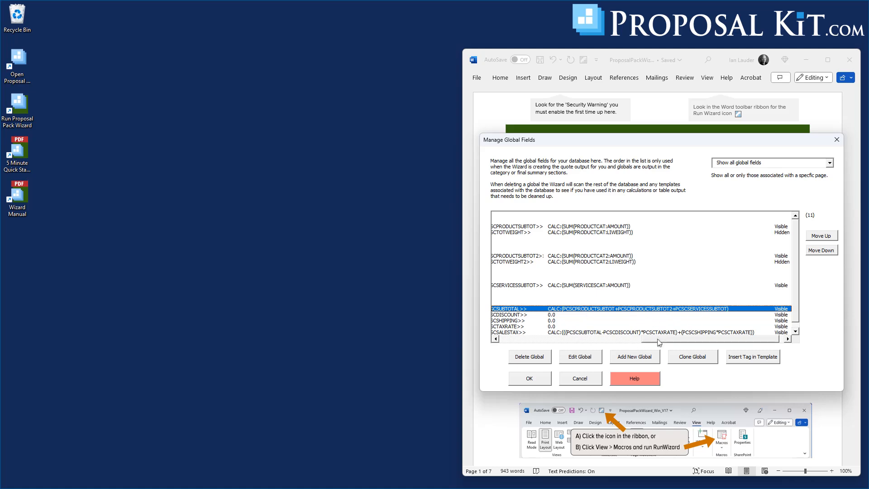
pyautogui.moveTo(659, 342); pyautogui.dragTo(516, 343)
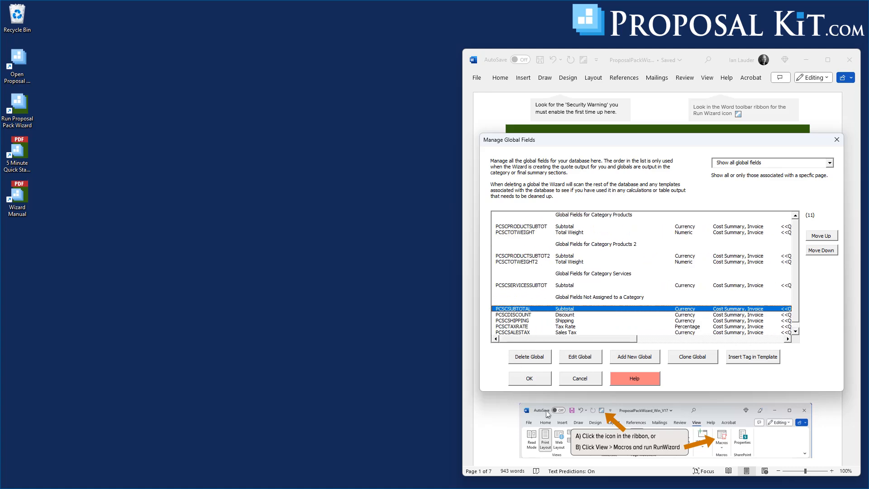
pyautogui.click(532, 380)
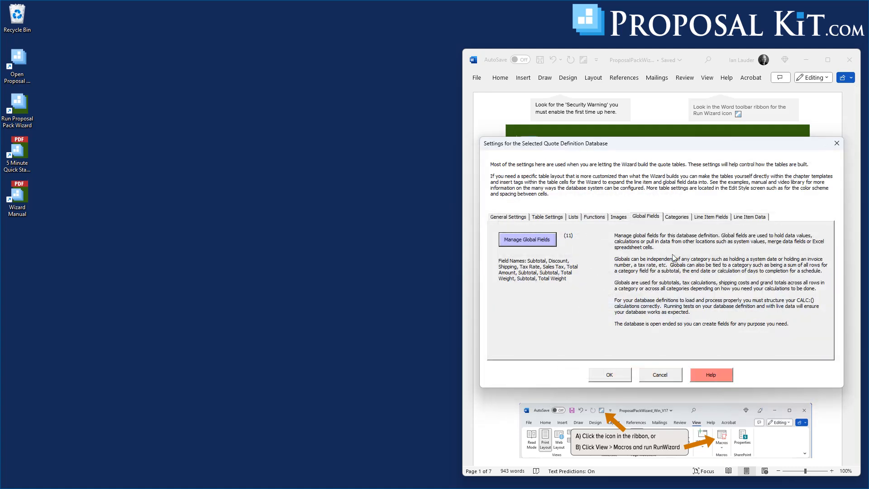
pyautogui.click(612, 376)
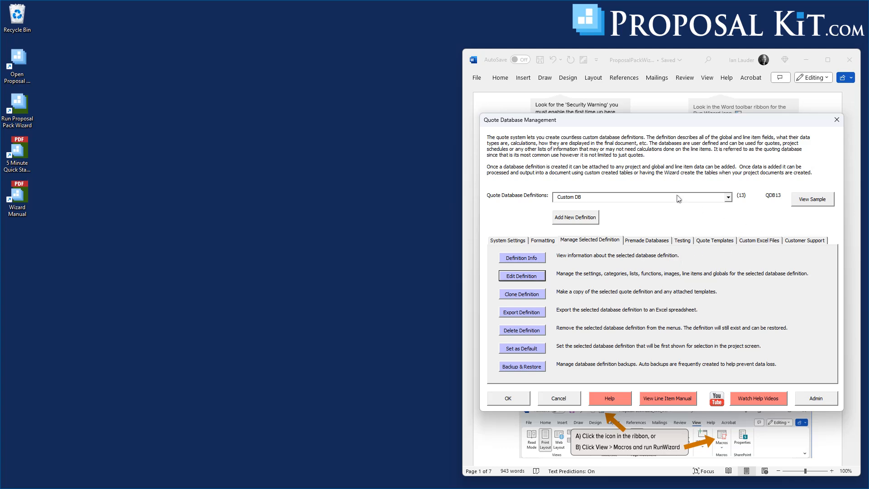
# Step: Test the Custom DB definition for errors, and close the generated test report and the test dialog
pyautogui.click(681, 241)
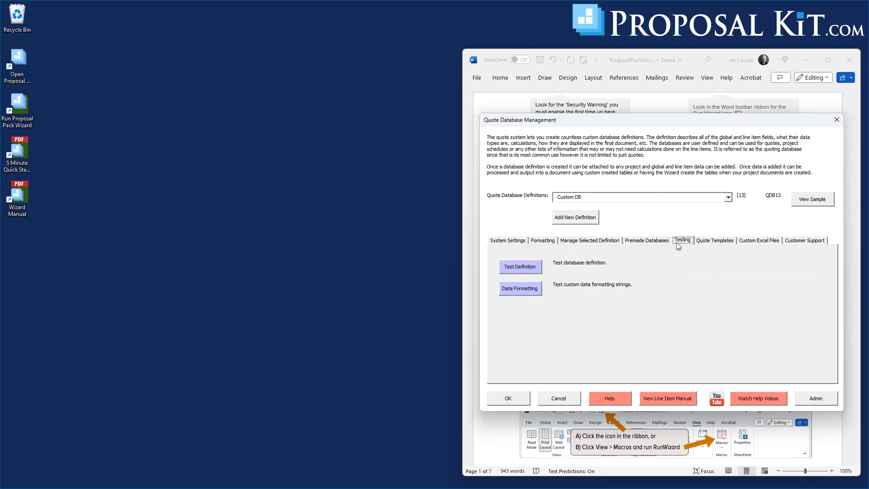
pyautogui.click(522, 269)
pyautogui.click(582, 258)
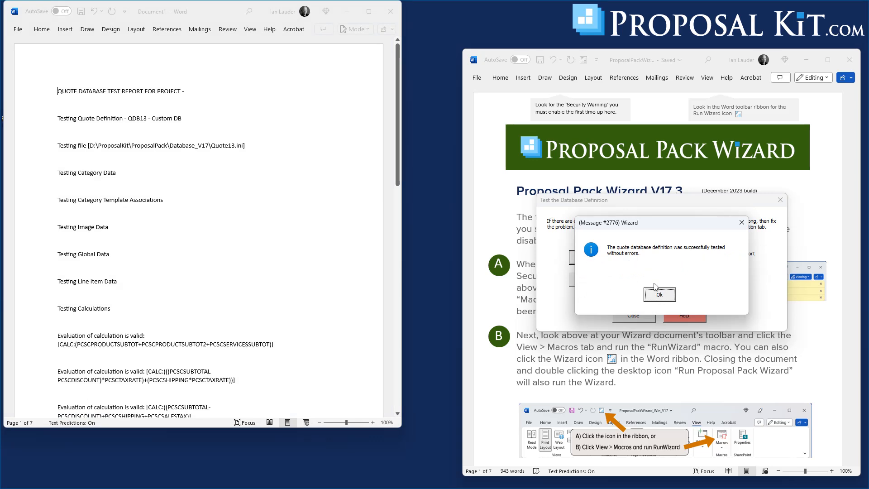
pyautogui.click(659, 295)
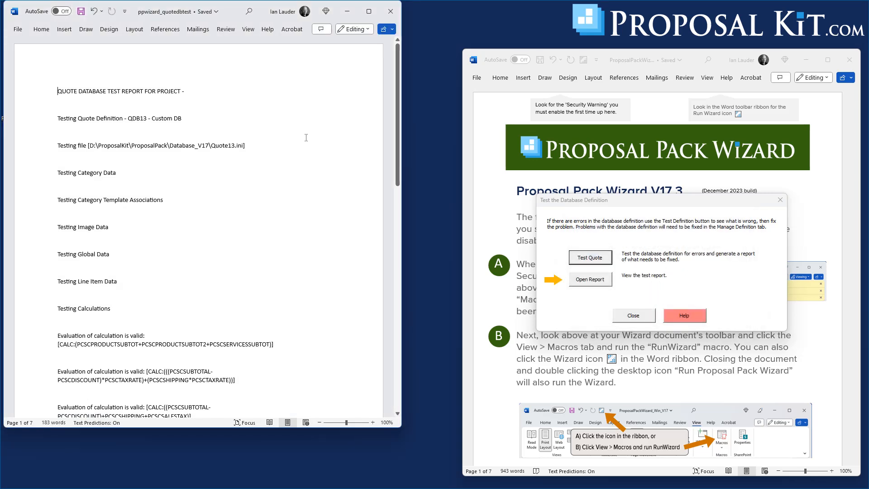
pyautogui.click(390, 11)
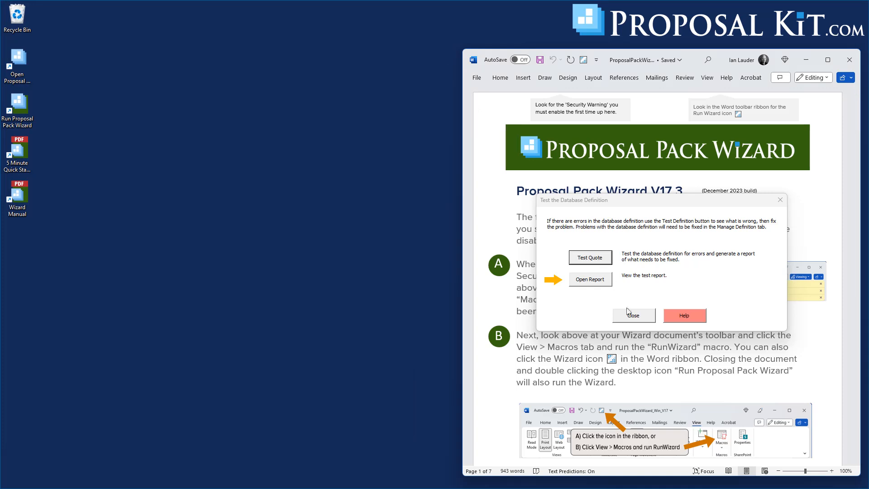
pyautogui.click(632, 317)
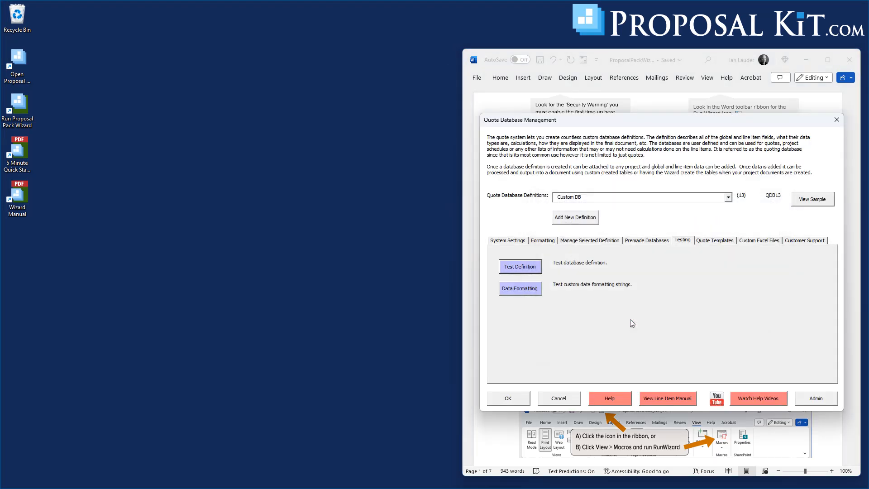
# Step: Reopen the Custom DB definition's category management and start cloning a category from a different database
pyautogui.click(590, 240)
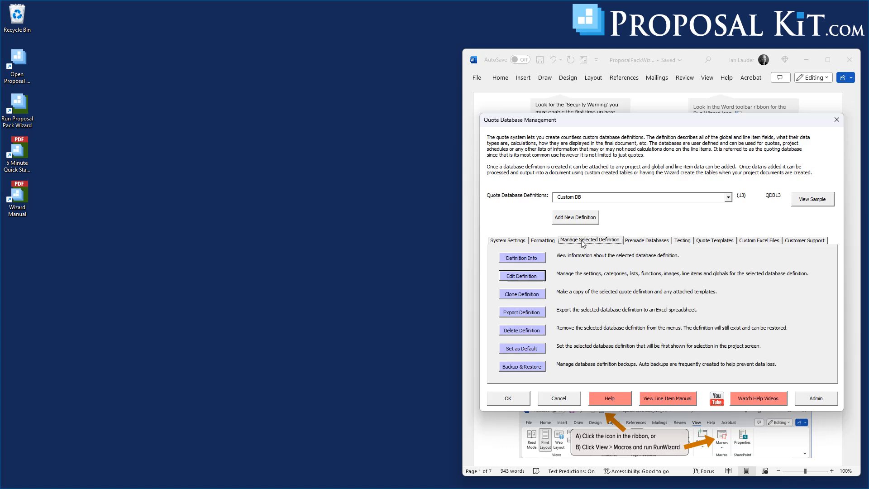
pyautogui.click(524, 277)
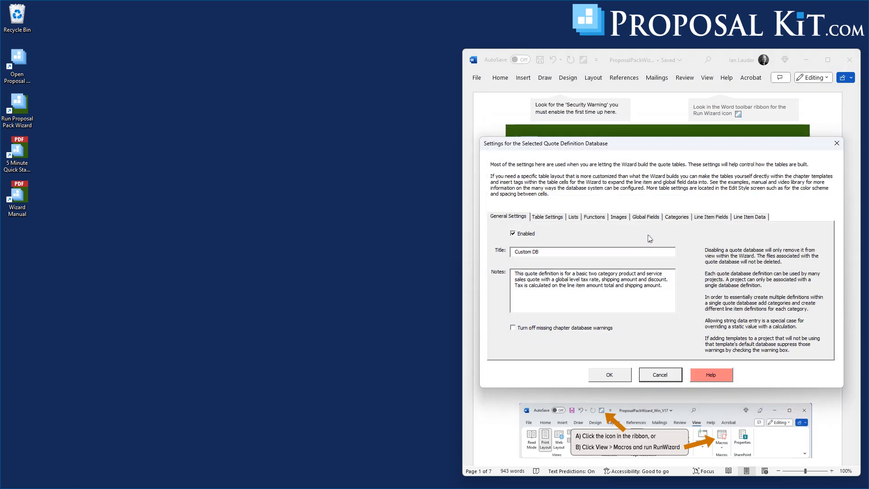
pyautogui.click(678, 217)
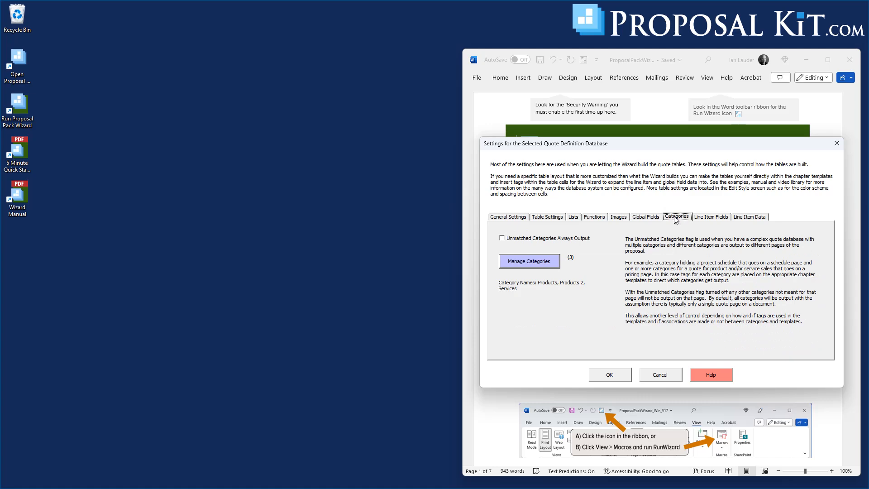
pyautogui.click(551, 267)
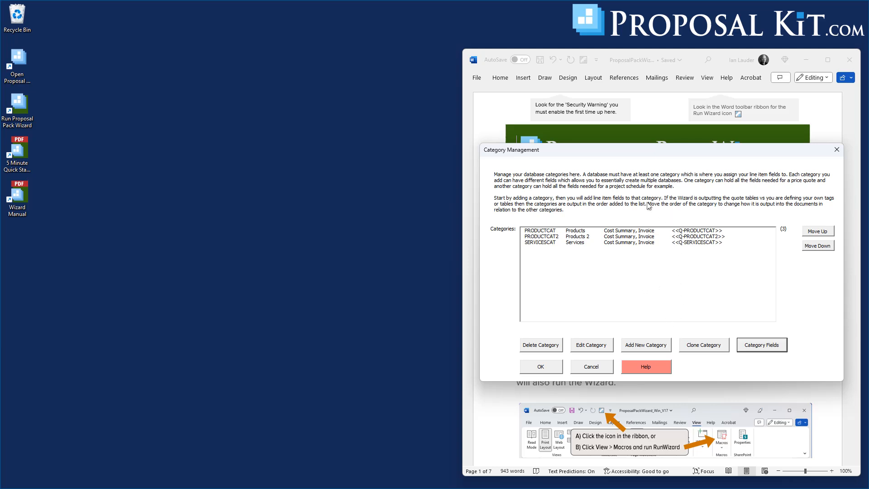
pyautogui.click(701, 346)
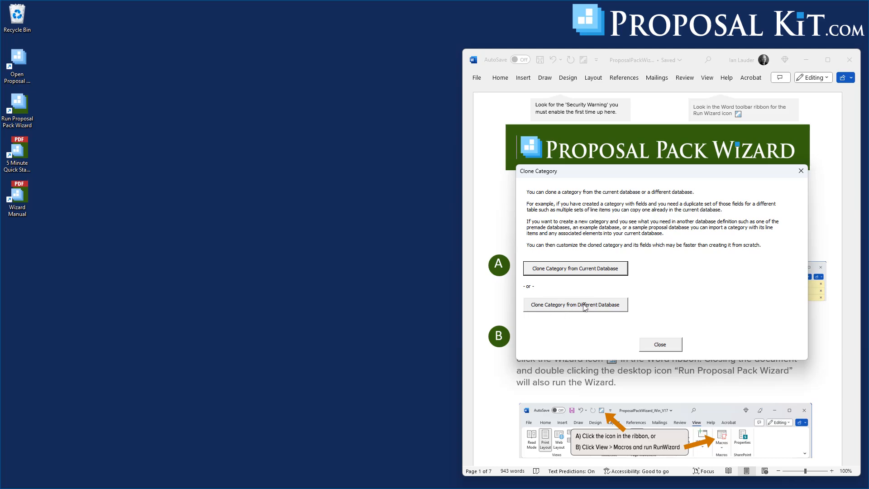
pyautogui.click(592, 308)
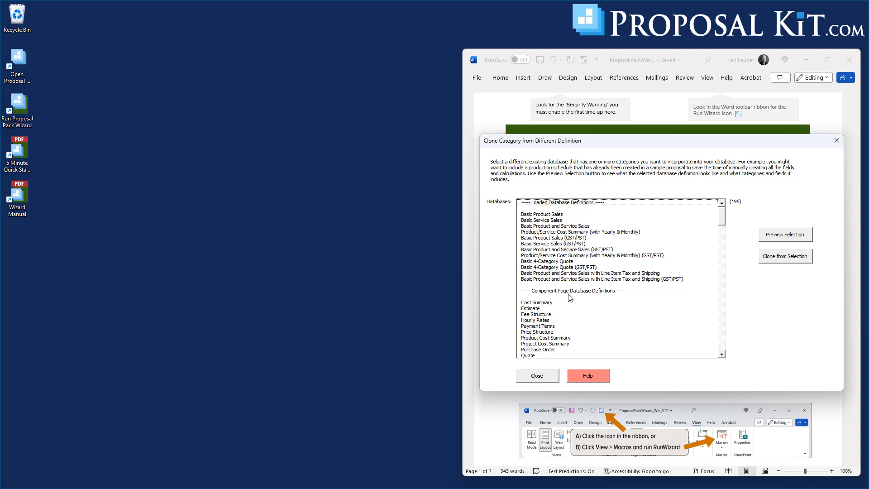
# Step: Look through the component page, sample proposal and example database definitions available as category sources
pyautogui.scroll(-5, 669, 223)
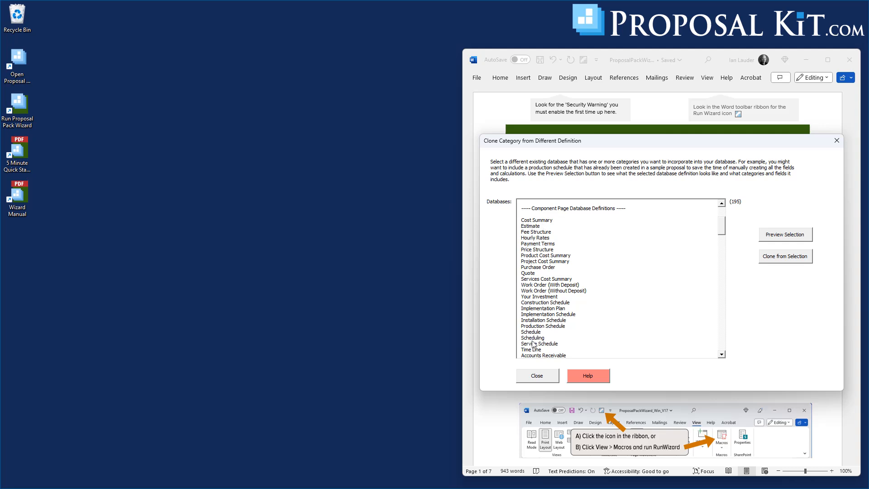
pyautogui.moveTo(723, 227); pyautogui.dragTo(722, 253)
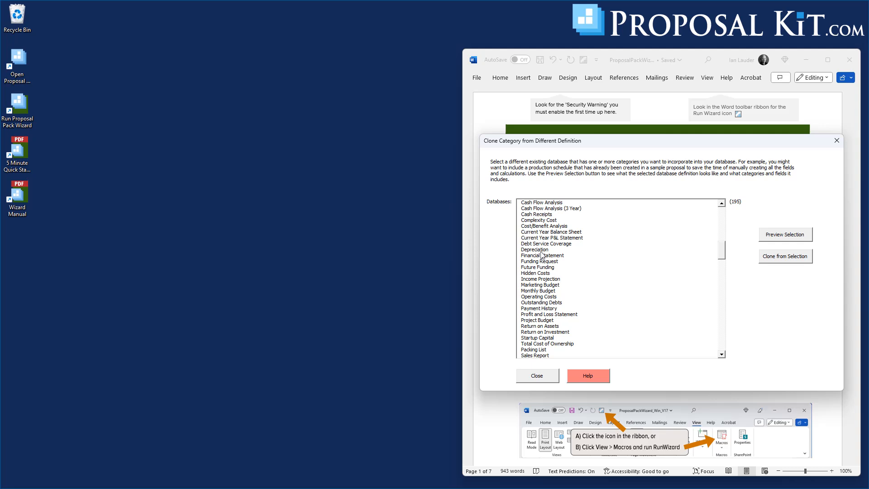
pyautogui.moveTo(722, 250); pyautogui.dragTo(723, 271)
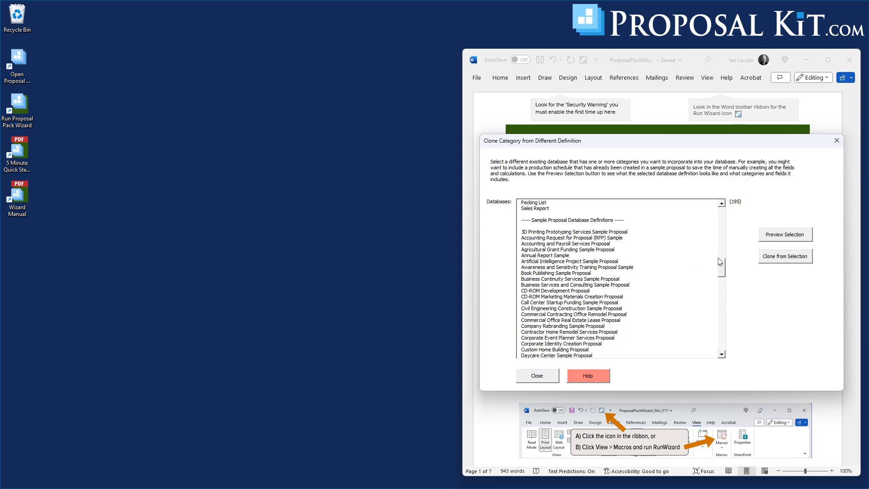
pyautogui.moveTo(722, 267); pyautogui.dragTo(724, 340)
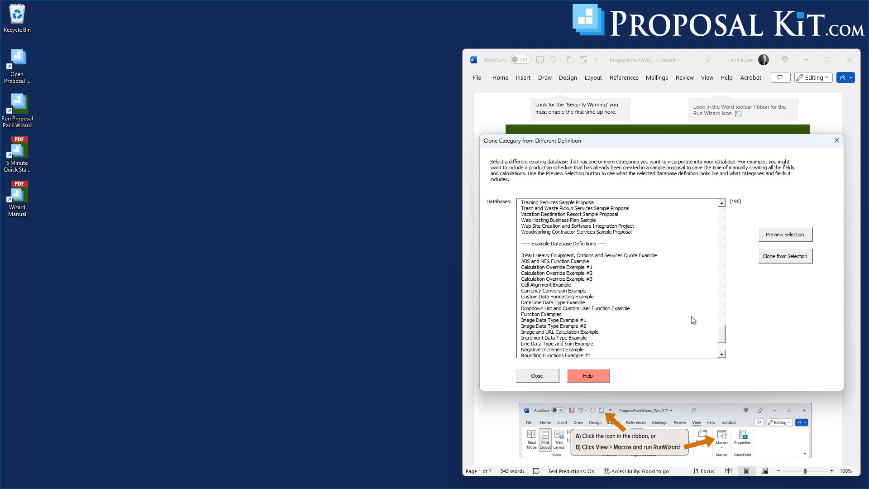
pyautogui.moveTo(724, 334); pyautogui.dragTo(724, 344)
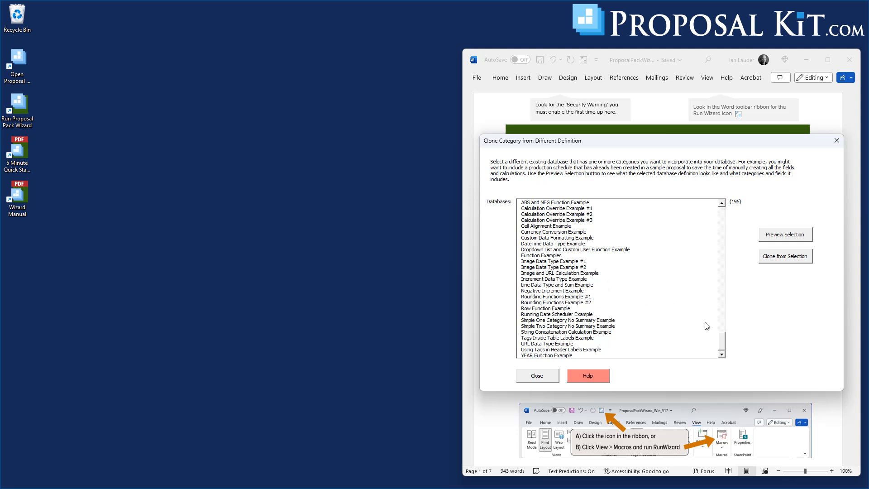
pyautogui.moveTo(722, 342)
pyautogui.mouseDown()
pyautogui.moveTo(721, 326)
pyautogui.moveTo(722, 343)
pyautogui.mouseUp()
pyautogui.moveTo(723, 344); pyautogui.dragTo(723, 326)
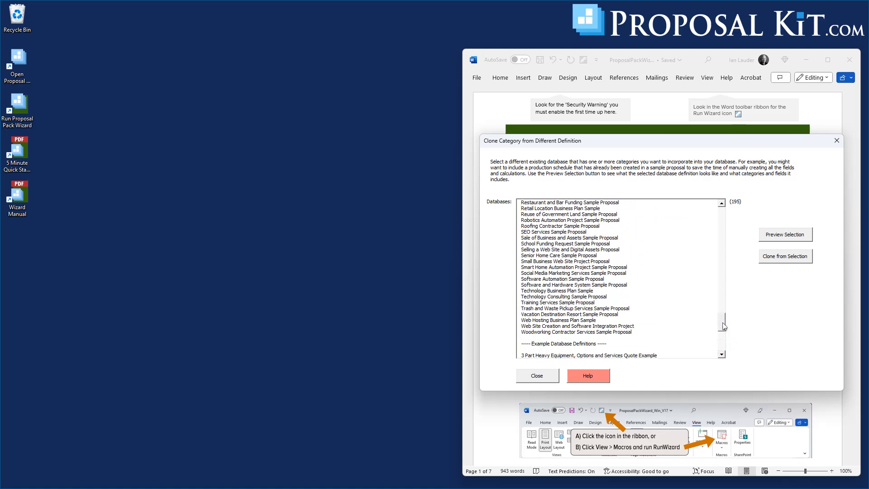
# Step: Select Technology Business Plan Sample as the source database, preview its sample document and examine the Funding Request tables
pyautogui.click(541, 292)
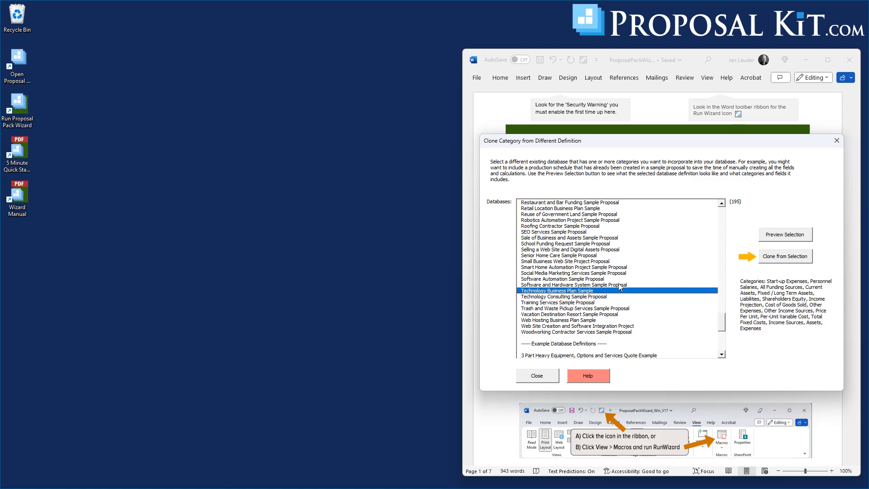
pyautogui.click(785, 235)
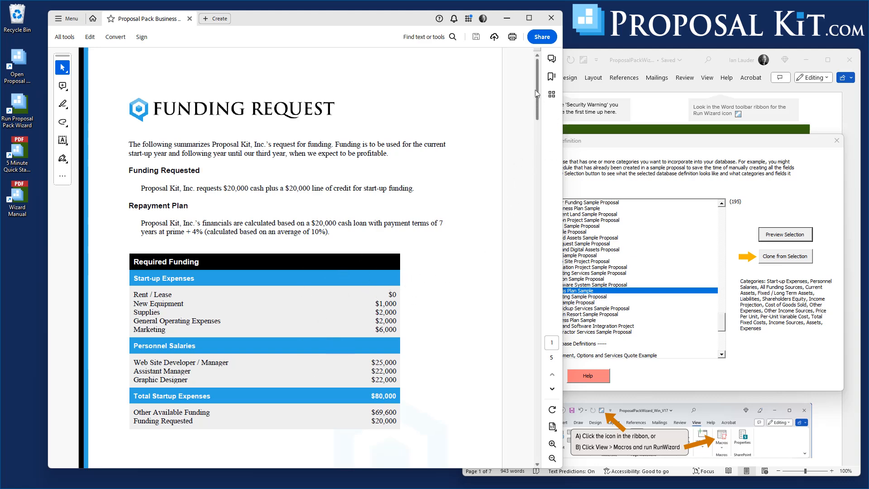
pyautogui.scroll(-2, 537, 90)
pyautogui.scroll(2, 538, 90)
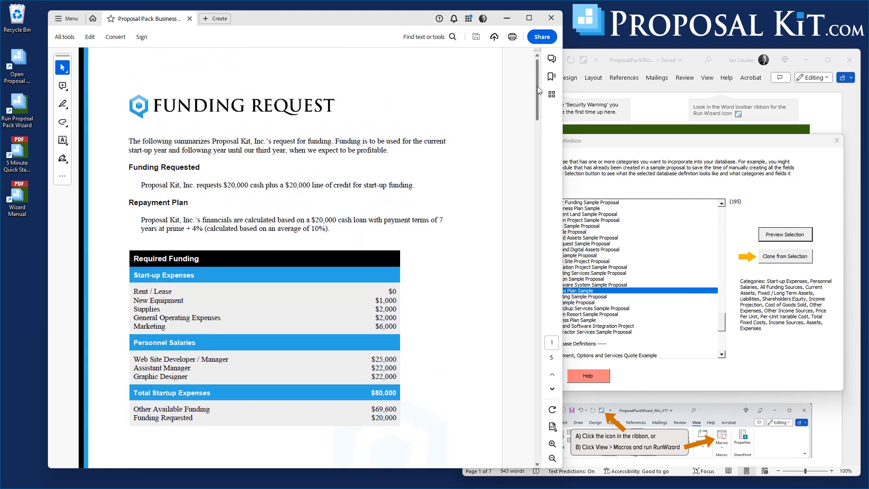
pyautogui.moveTo(538, 90); pyautogui.dragTo(544, 120)
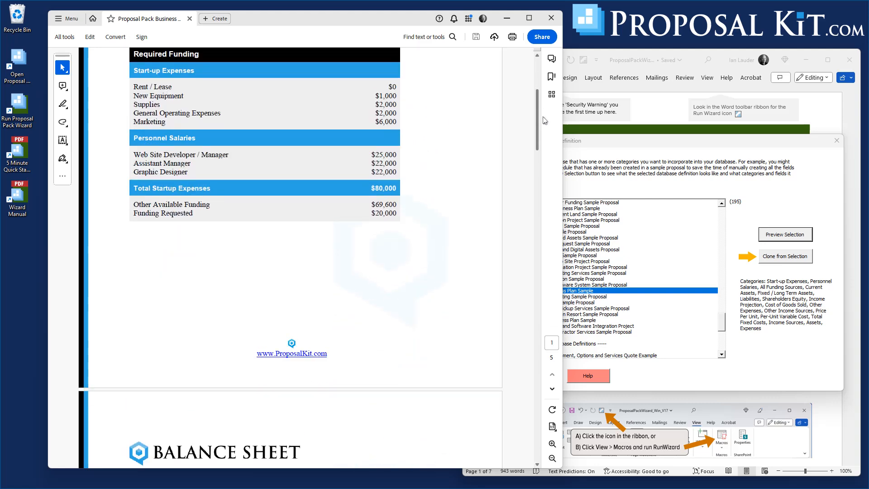
pyautogui.scroll(1, 545, 120)
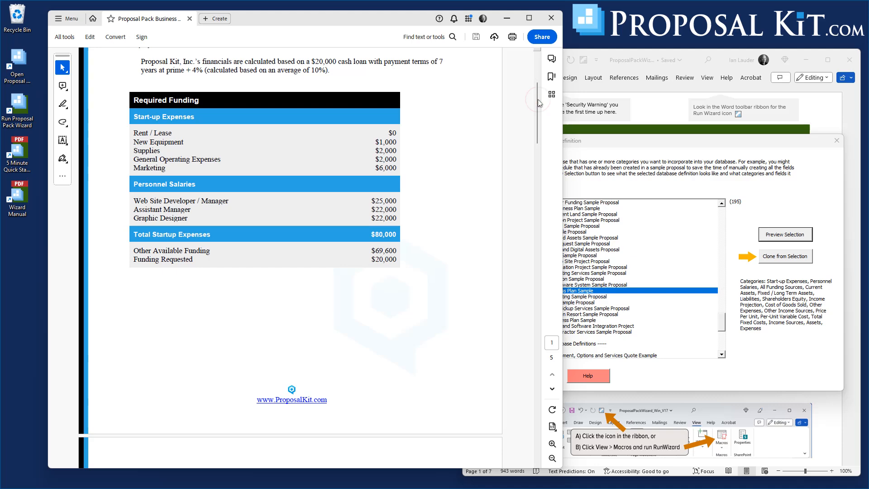
pyautogui.moveTo(538, 99); pyautogui.dragTo(564, 57)
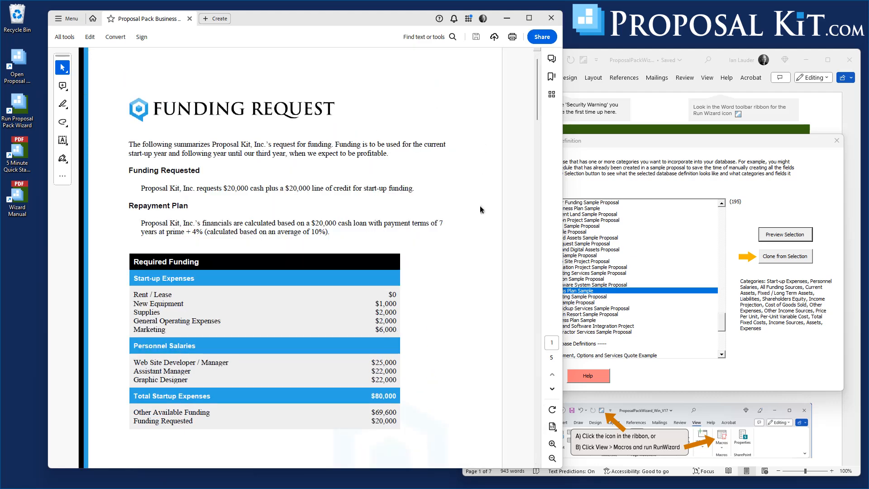
# Step: Close the business plan sample, then select the Production Schedule component page definition, preview its sample document and close the preview
pyautogui.click(551, 19)
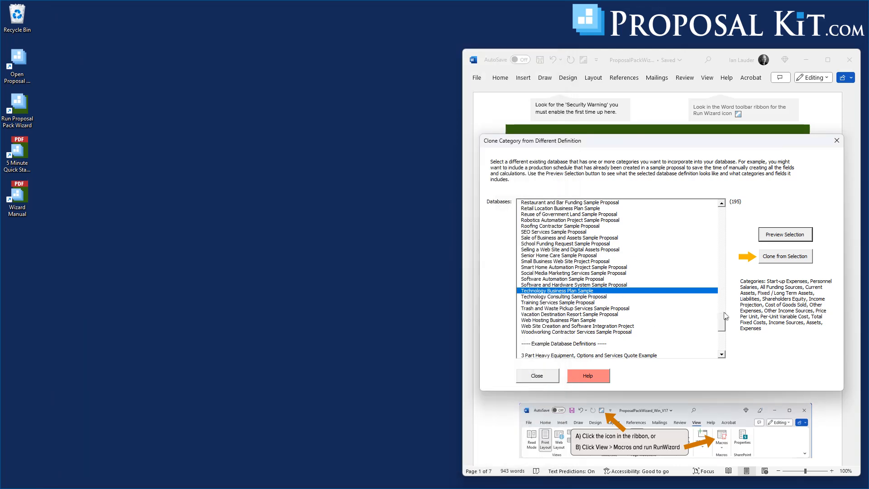
pyautogui.moveTo(723, 321); pyautogui.dragTo(734, 217)
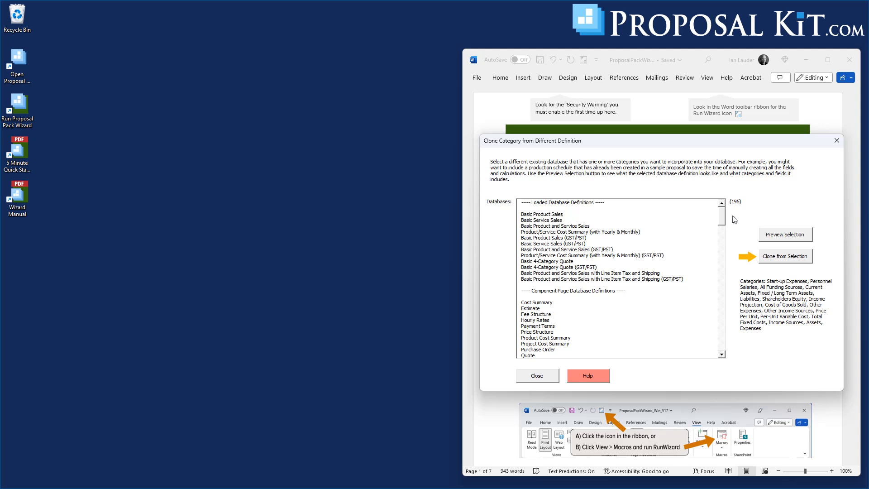
pyautogui.scroll(-1, 733, 216)
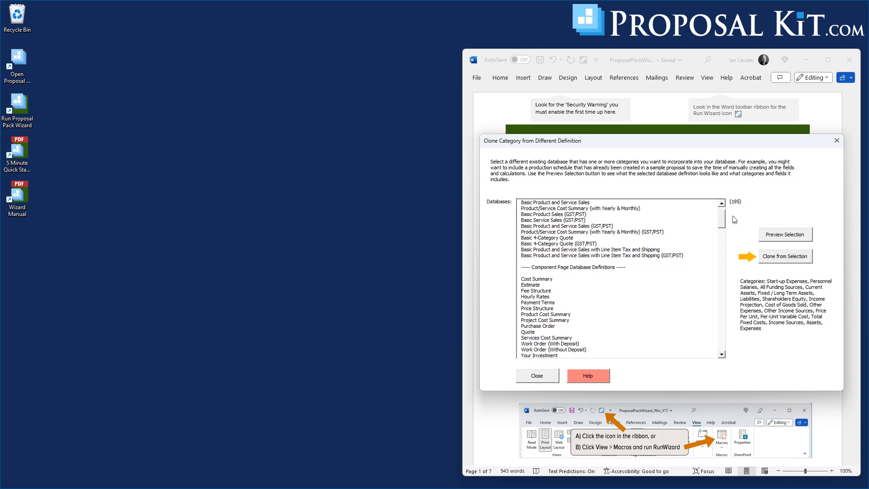
pyautogui.scroll(-3, 734, 219)
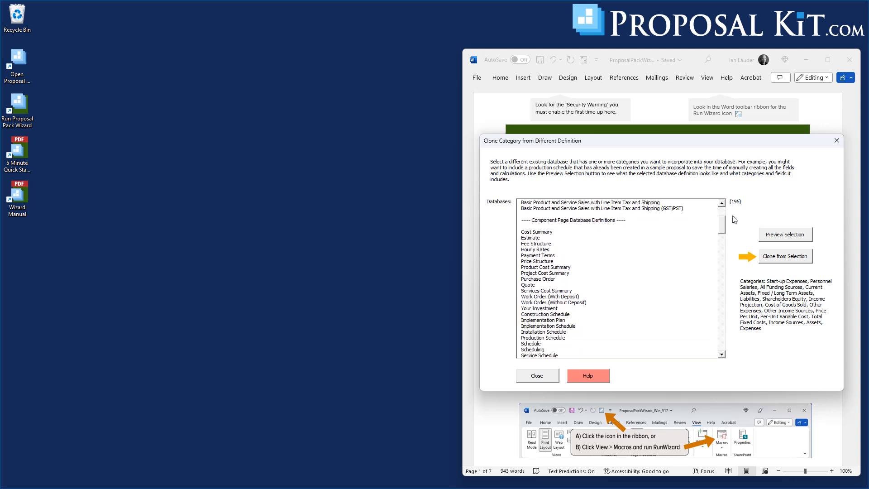
pyautogui.scroll(-4, 732, 224)
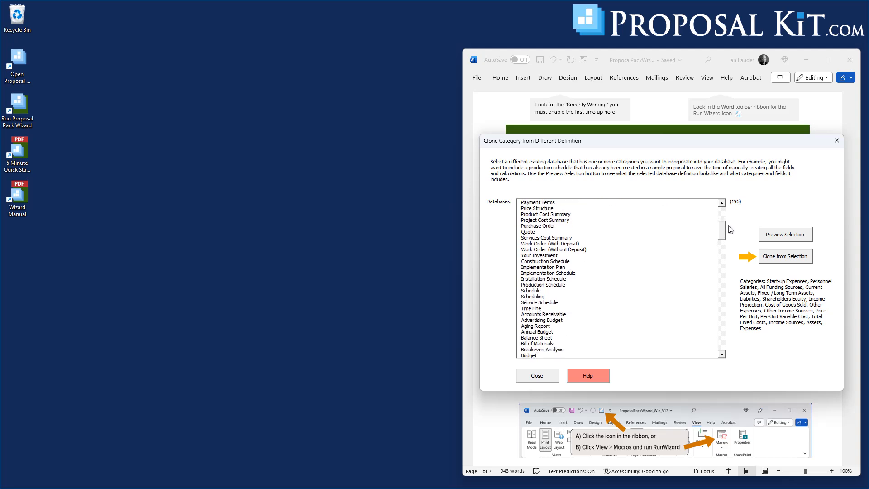
pyautogui.scroll(-1, 731, 229)
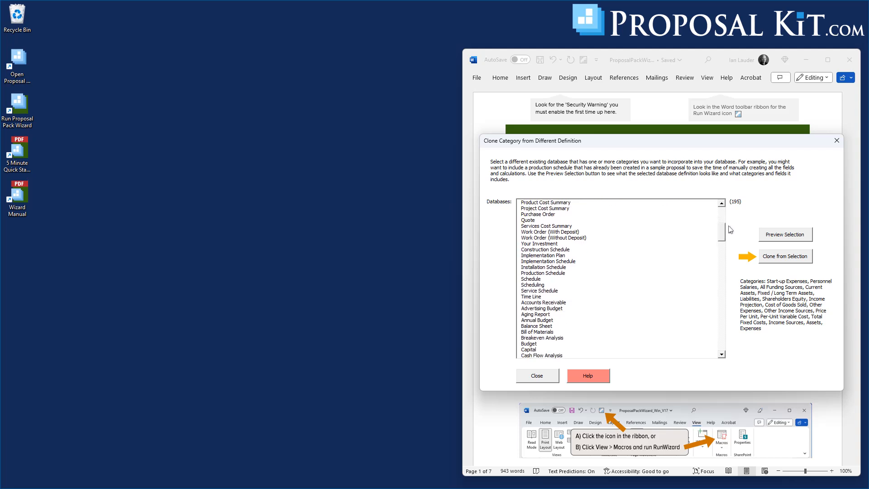
pyautogui.click(532, 274)
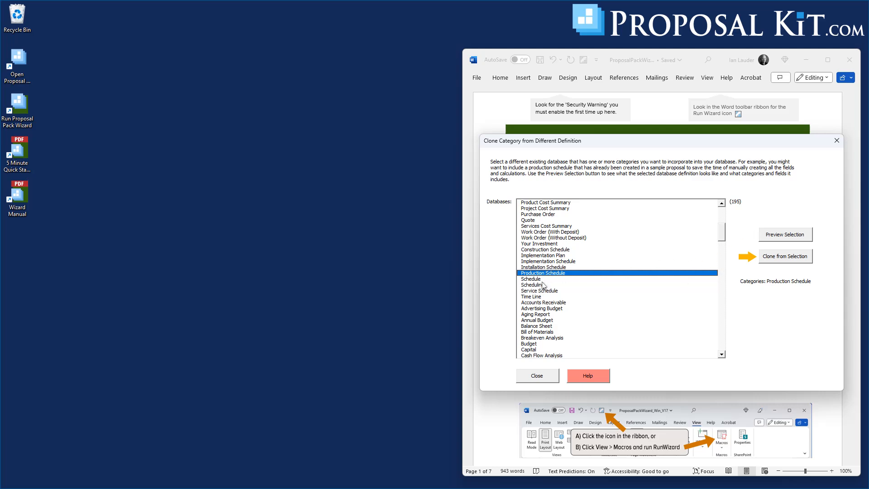
pyautogui.click(784, 235)
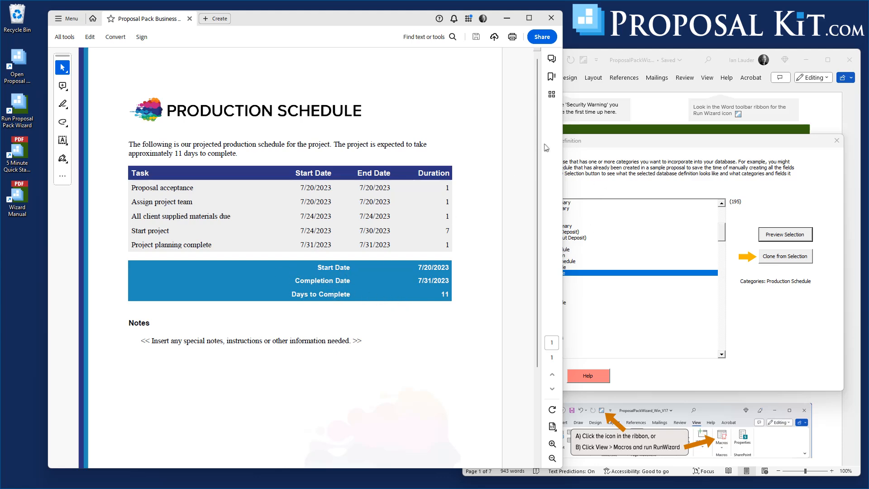
pyautogui.click(551, 18)
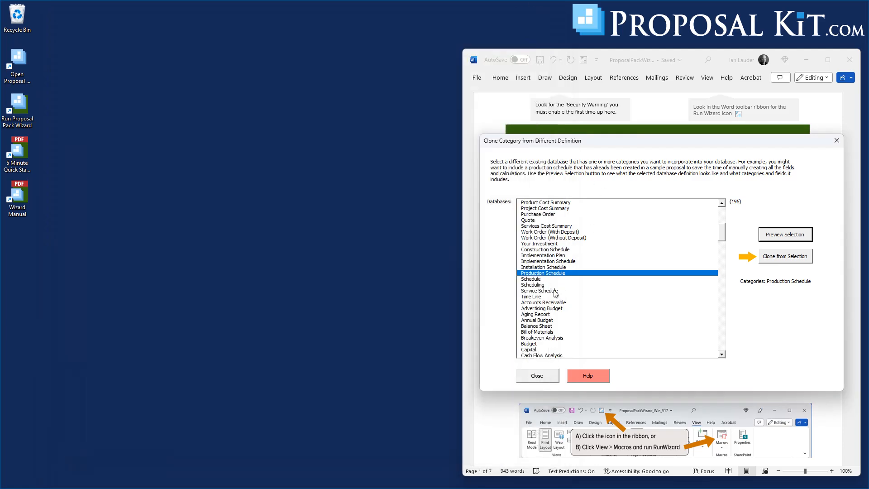
# Step: Preview the sample documents of the Scheduling and Construction Schedule definitions, closing each preview after examining its schedule table
pyautogui.click(533, 285)
pyautogui.click(784, 236)
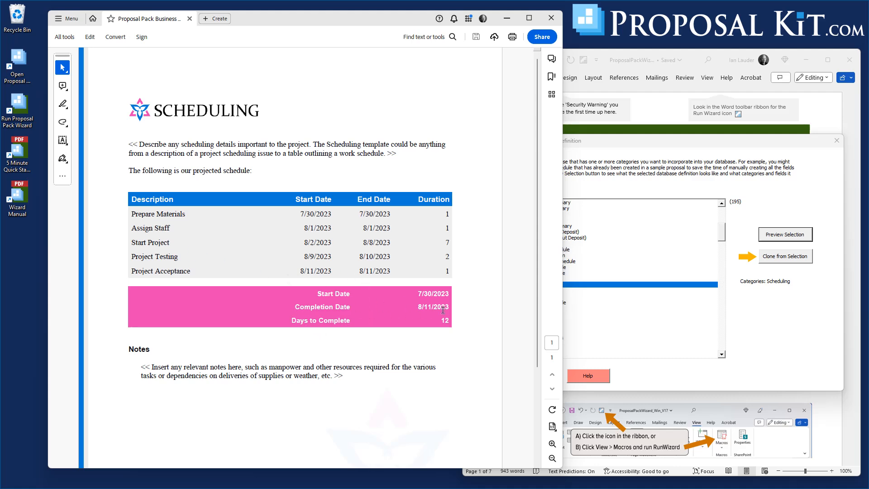
pyautogui.click(552, 18)
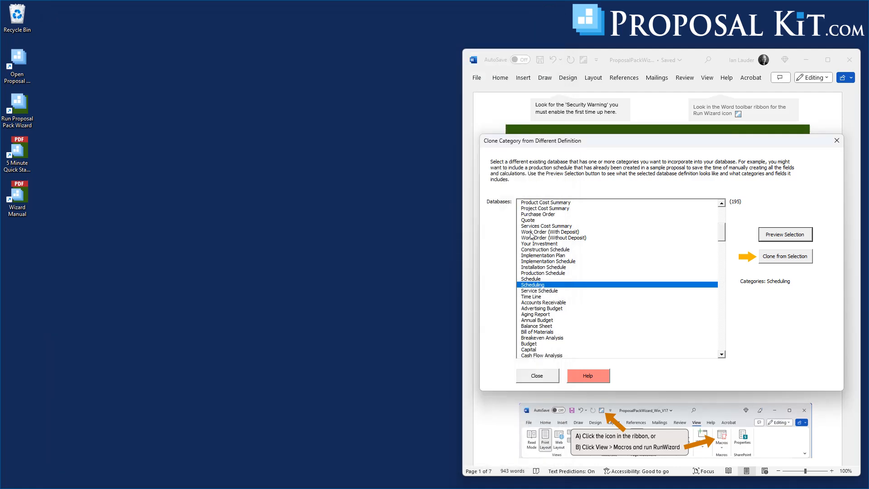
pyautogui.click(537, 250)
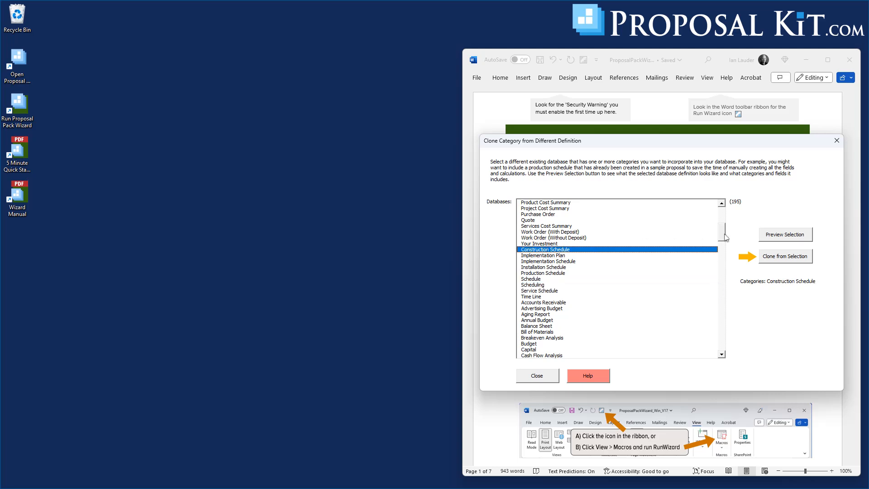
pyautogui.click(789, 239)
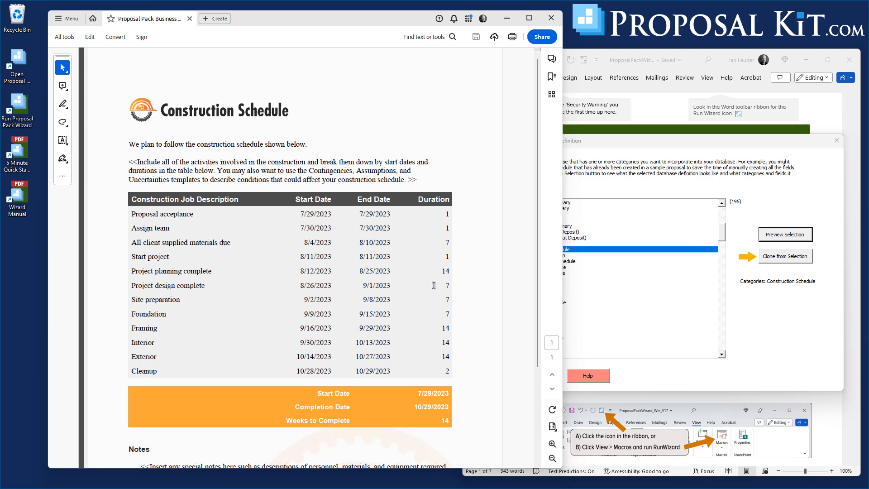
pyautogui.scroll(-1, 369, 400)
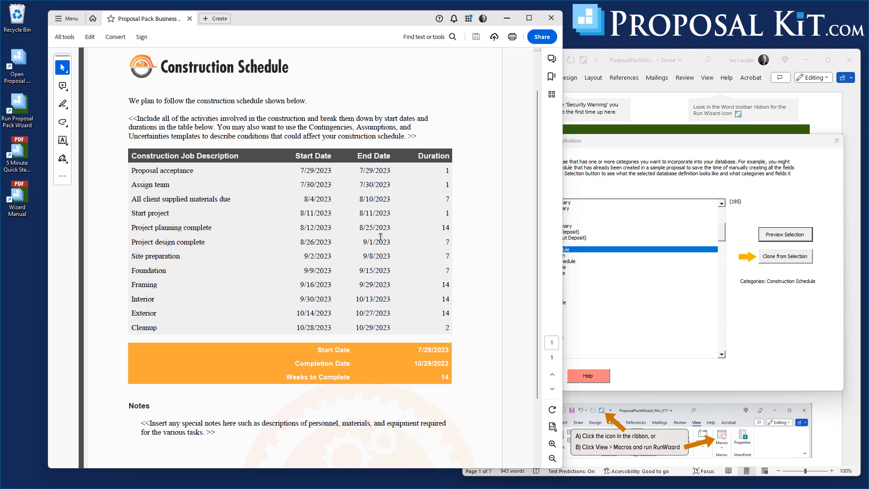
pyautogui.click(552, 19)
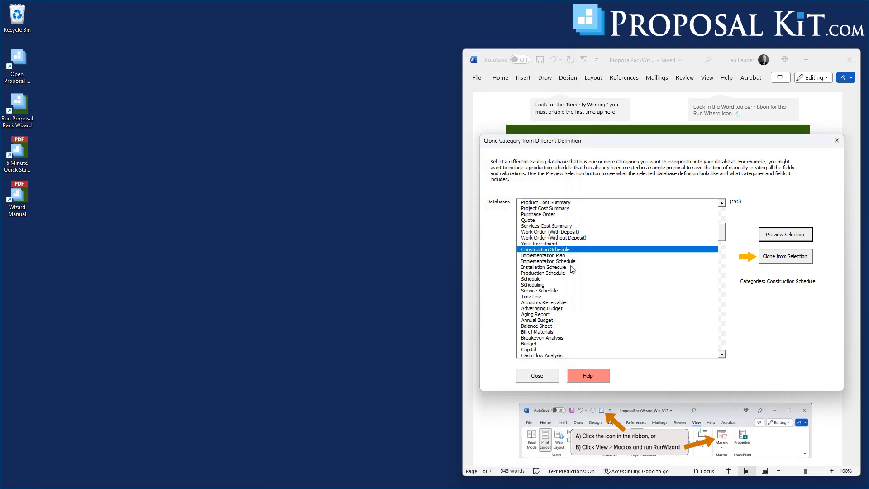
# Step: Clone the Production Schedule category into the Custom DB definition with identifier CATPS1 and display name Production Schedule
pyautogui.click(541, 273)
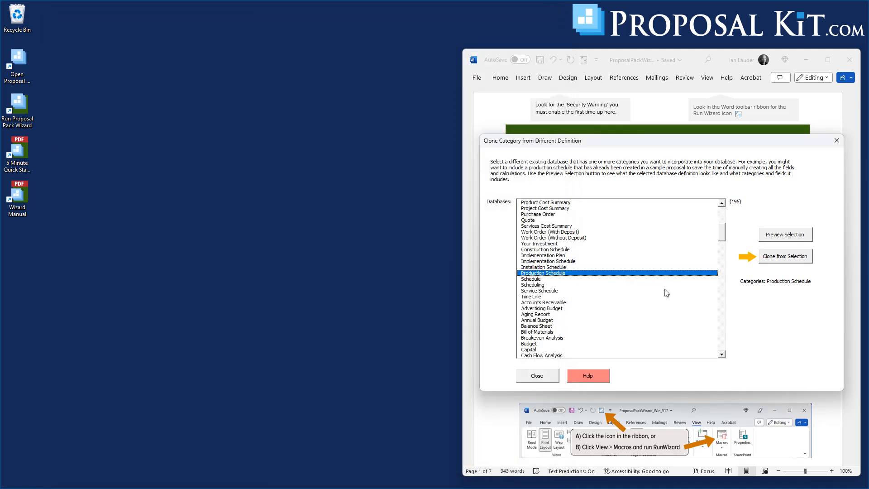
pyautogui.click(782, 257)
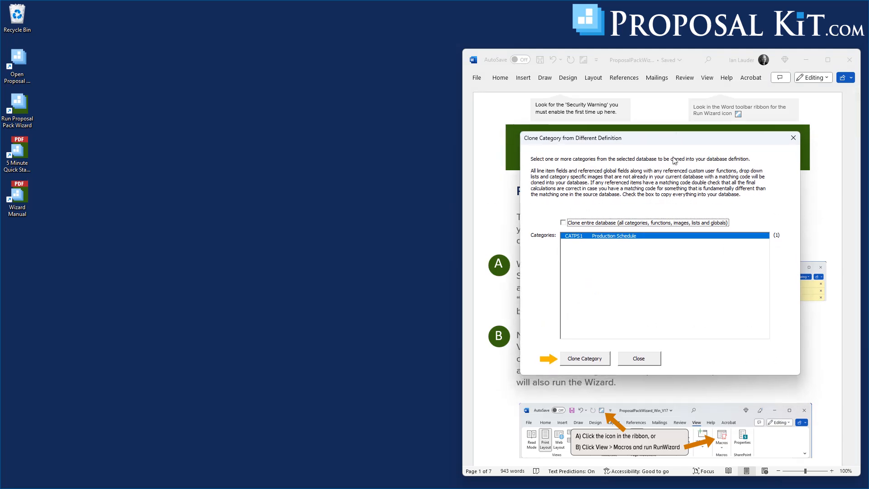
pyautogui.click(564, 223)
pyautogui.click(582, 358)
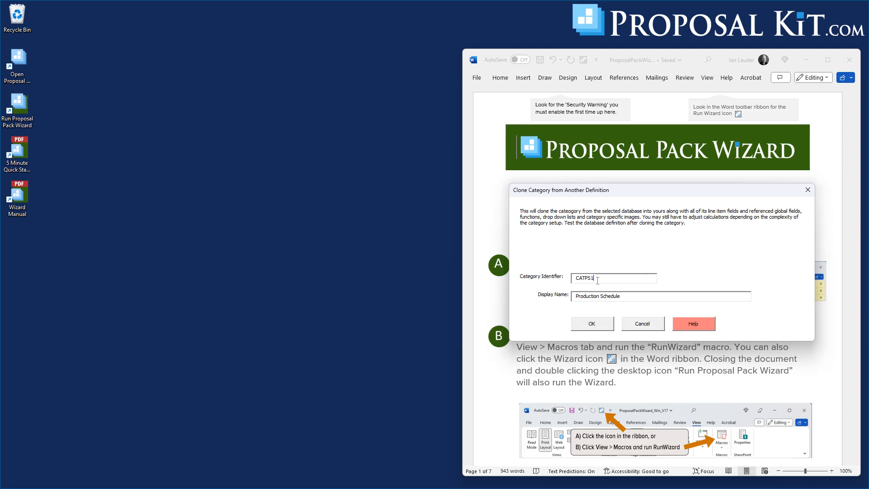
pyautogui.click(594, 326)
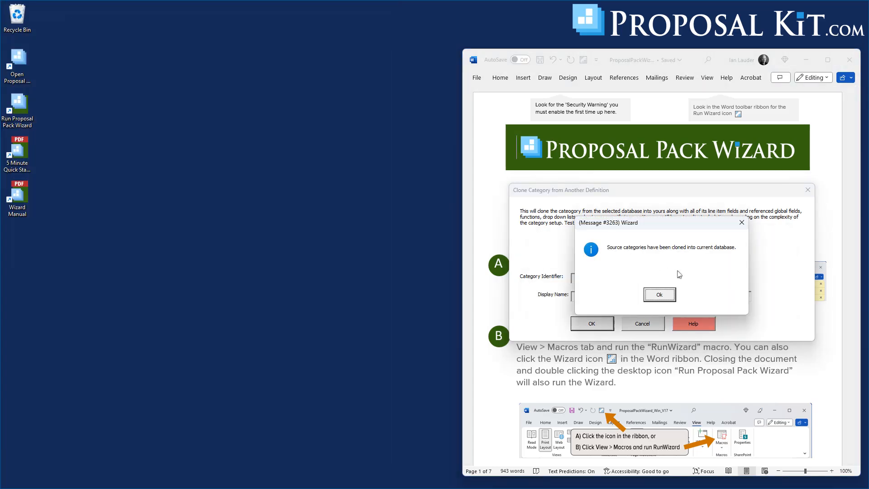
pyautogui.click(660, 296)
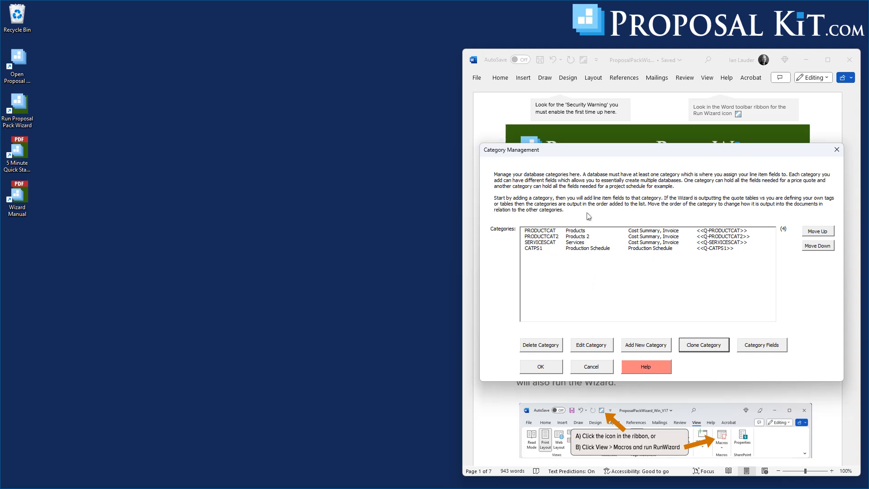
# Step: Examine the line item fields of the cloned Production Schedule category and return to the definition settings
pyautogui.click(582, 250)
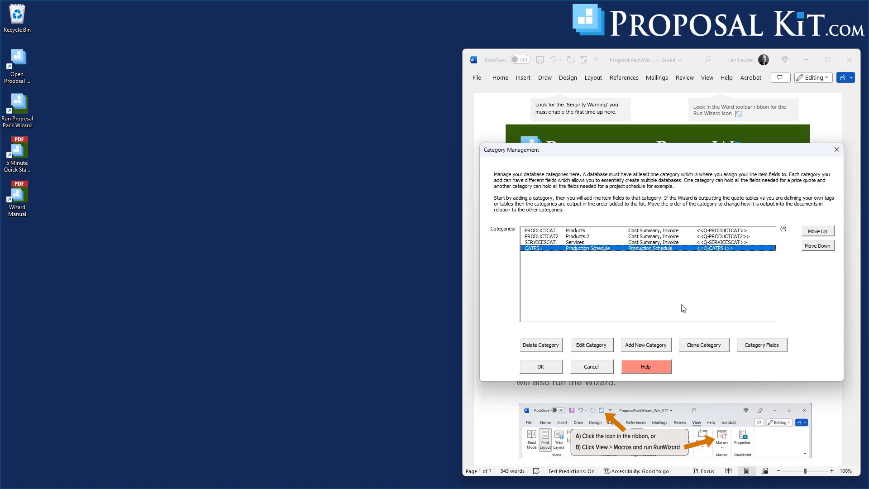
pyautogui.click(750, 345)
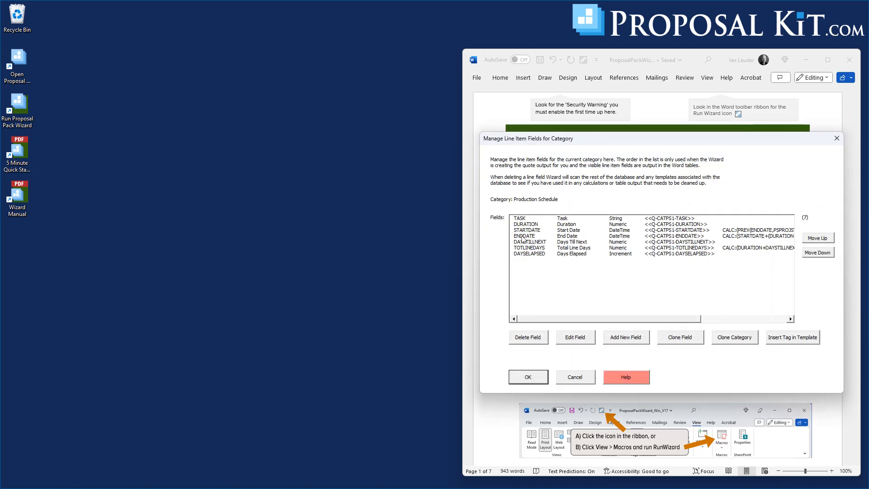
pyautogui.click(543, 262)
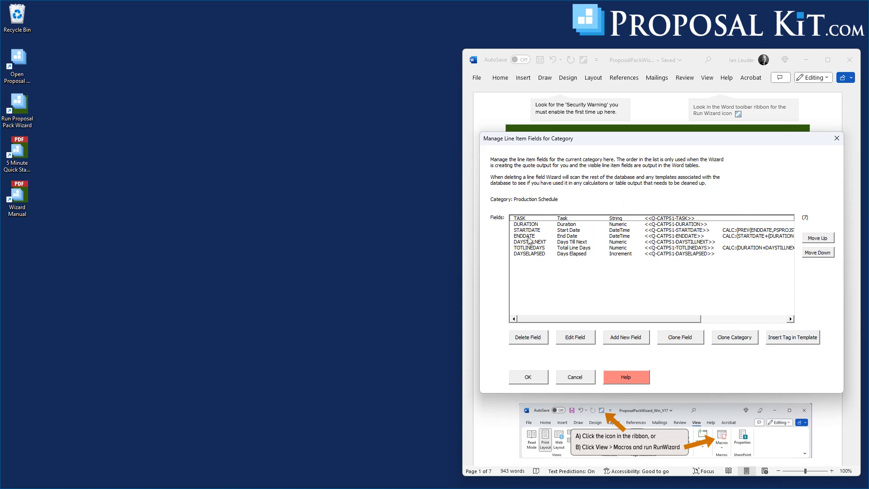
pyautogui.click(528, 378)
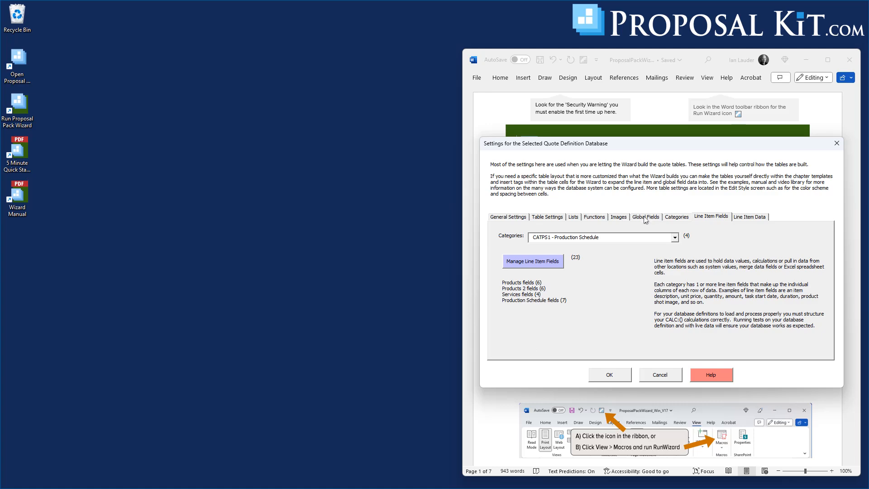
# Step: Examine the definition's global fields, especially the Production Schedule ones for days, weeks, months and years to complete, and close the list
pyautogui.click(645, 218)
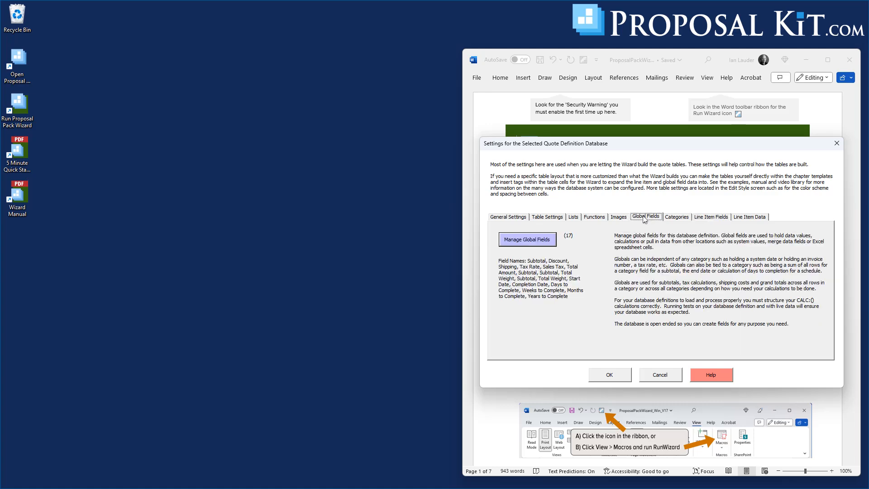
pyautogui.click(526, 242)
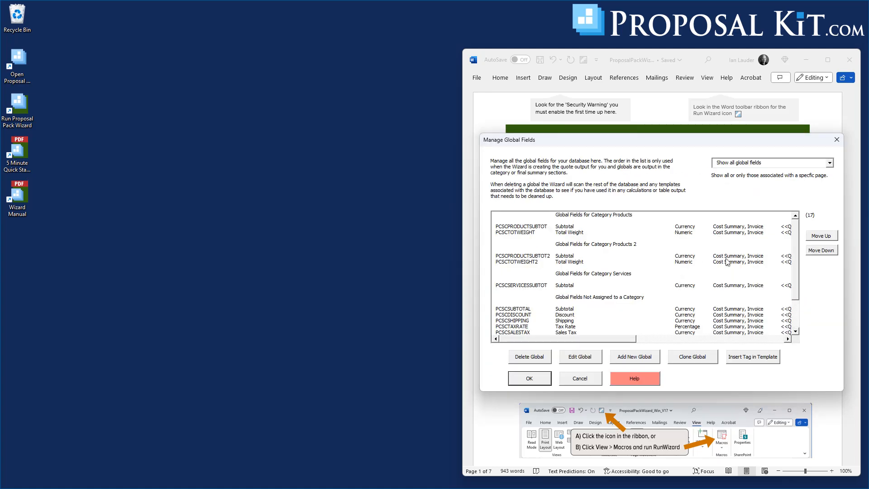
pyautogui.moveTo(796, 238)
pyautogui.mouseDown()
pyautogui.moveTo(795, 275)
pyautogui.moveTo(797, 234)
pyautogui.mouseUp()
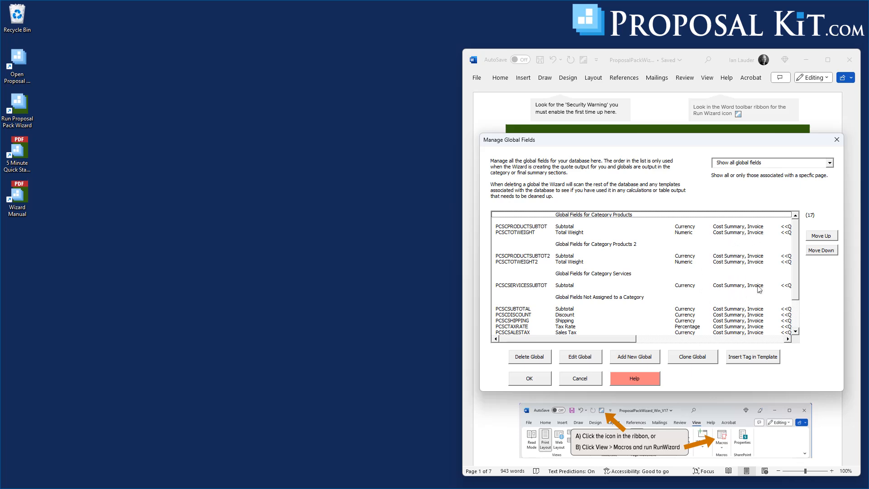
pyautogui.moveTo(796, 263); pyautogui.dragTo(796, 298)
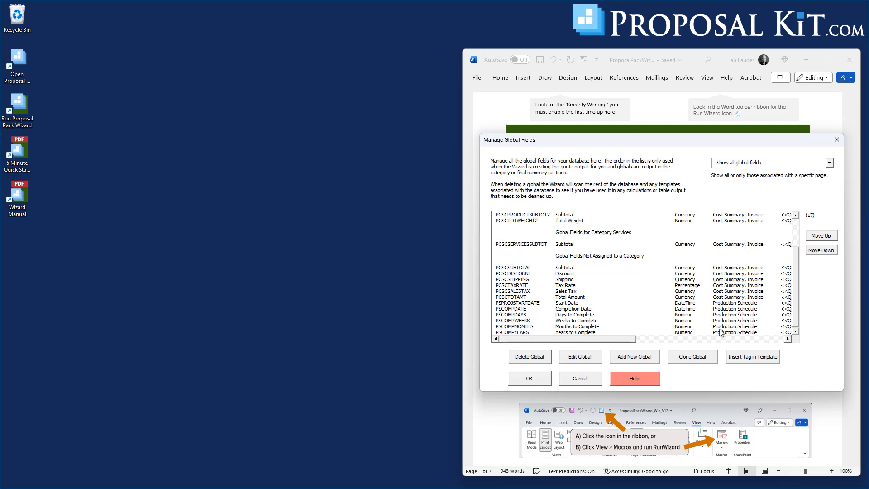
pyautogui.moveTo(630, 340); pyautogui.dragTo(544, 332)
pyautogui.click(516, 316)
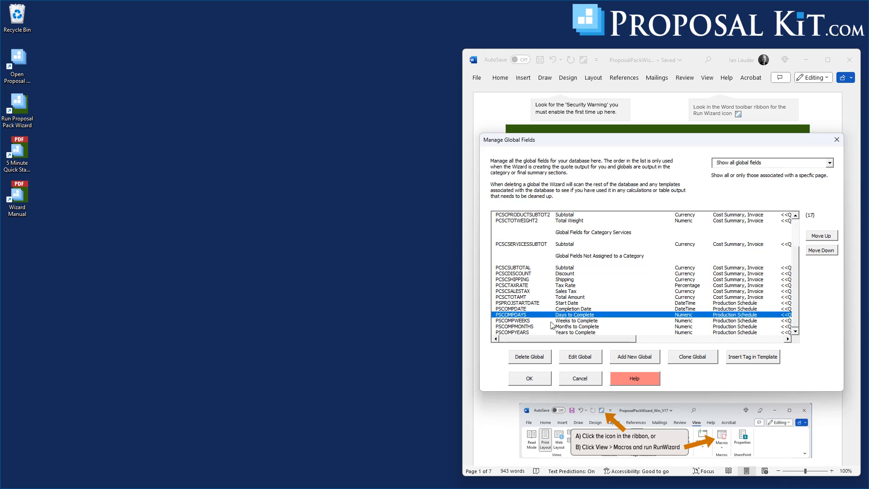
pyautogui.click(566, 321)
pyautogui.click(568, 327)
pyautogui.click(570, 333)
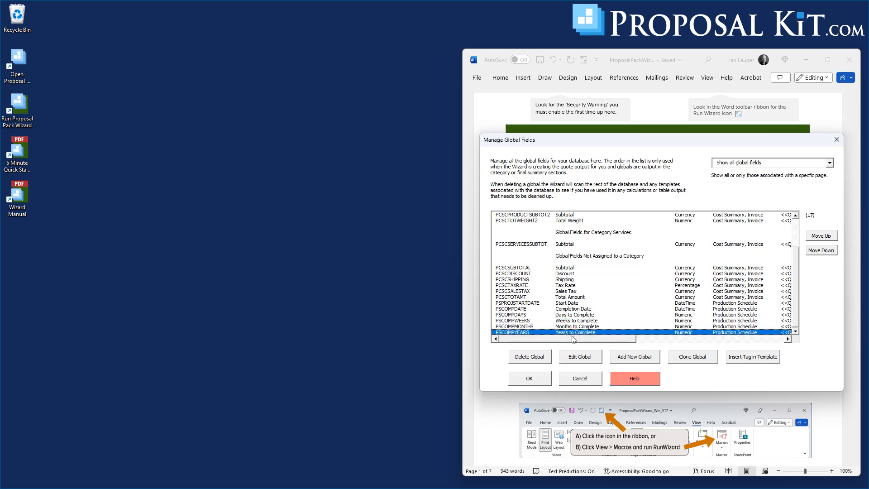
pyautogui.moveTo(574, 339); pyautogui.dragTo(516, 335)
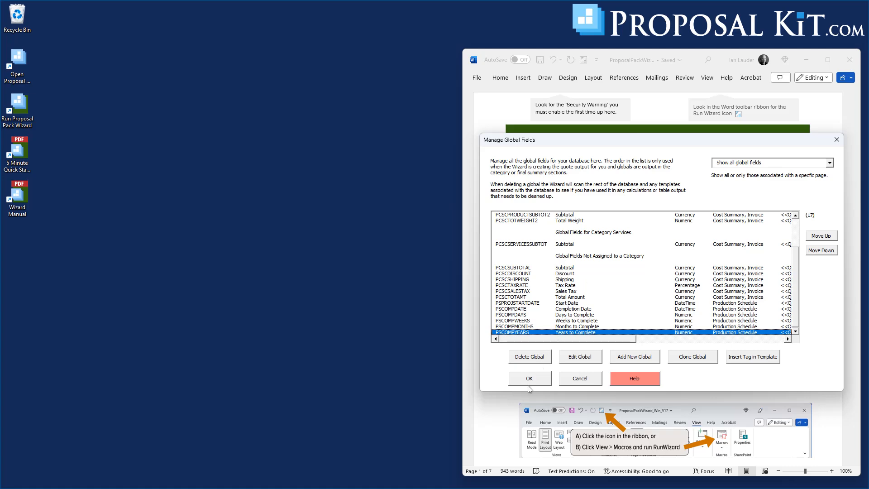
pyautogui.click(545, 381)
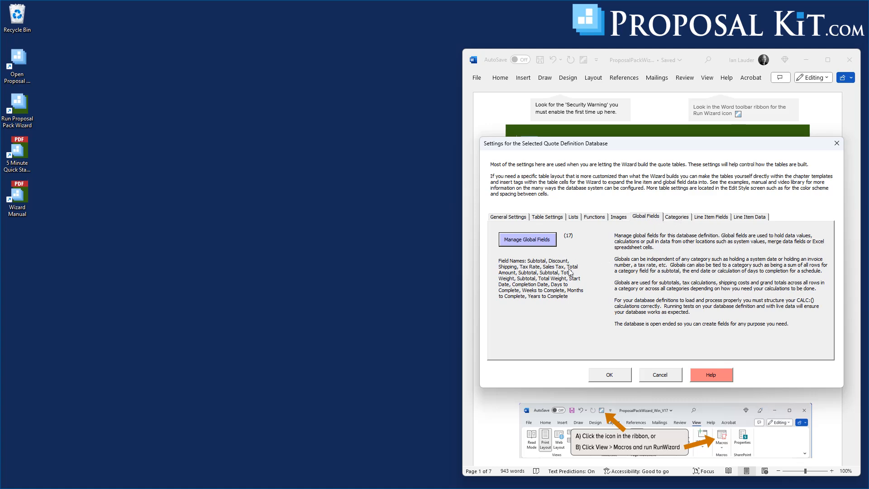
# Step: Accept the Custom DB definition settings and test the database definition for errors, generating a test report
pyautogui.click(610, 376)
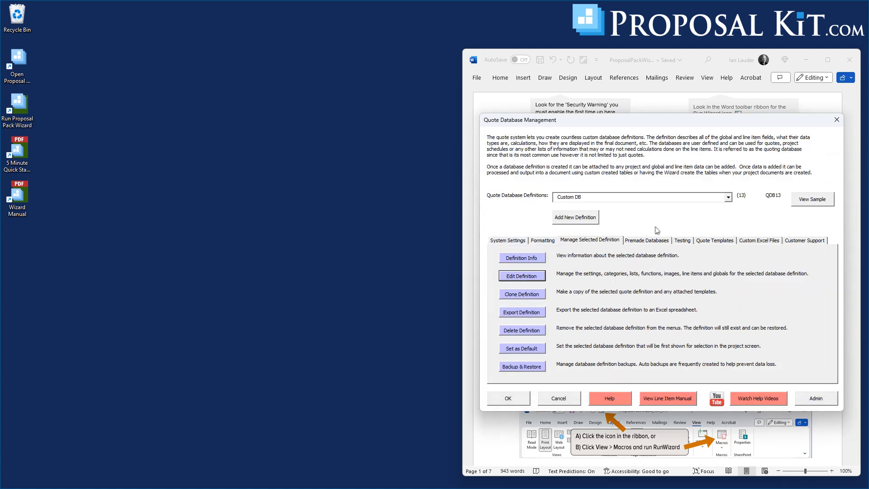
pyautogui.click(682, 241)
pyautogui.click(529, 266)
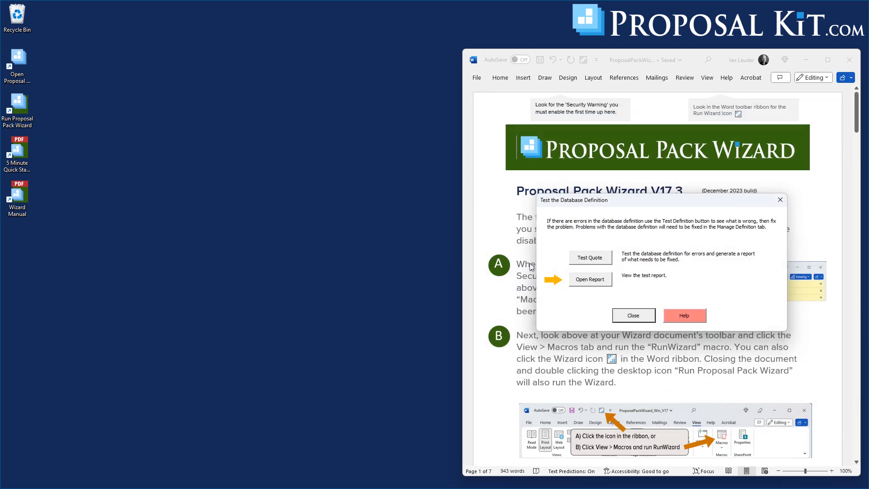
pyautogui.click(576, 258)
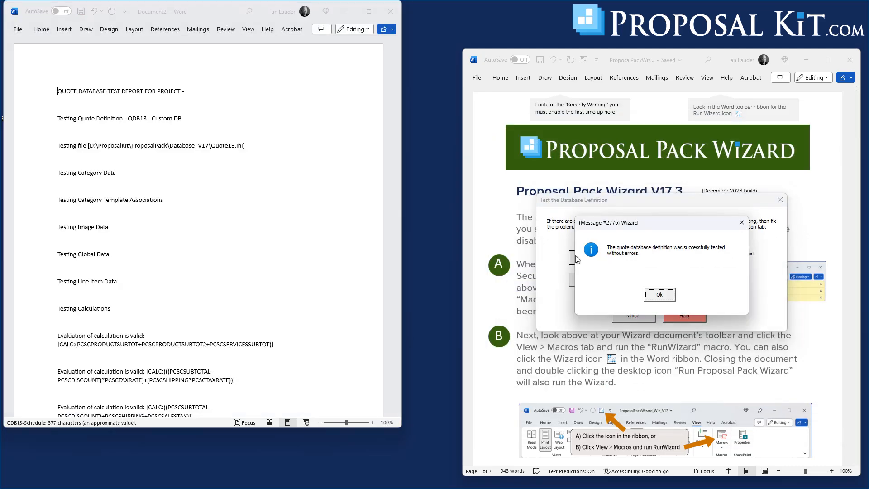
# Step: Dismiss the test result, close the test report without keeping it, and leave the database definition test
pyautogui.click(659, 295)
pyautogui.click(390, 11)
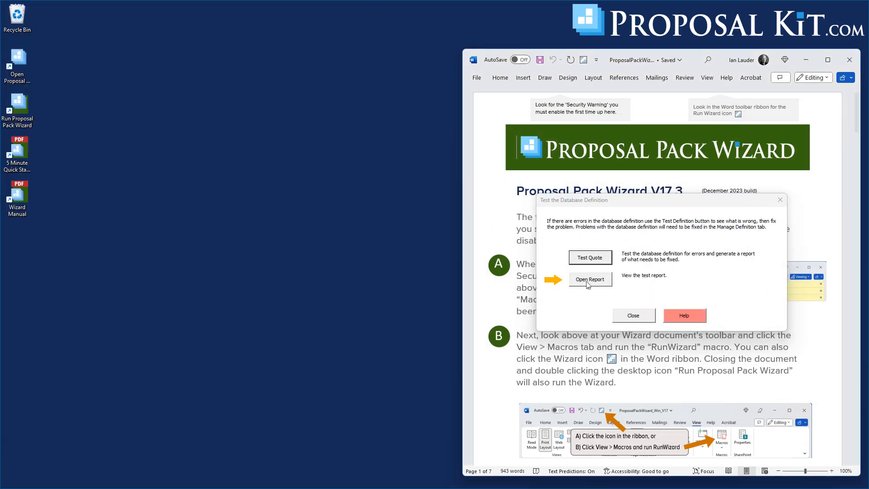
pyautogui.click(634, 315)
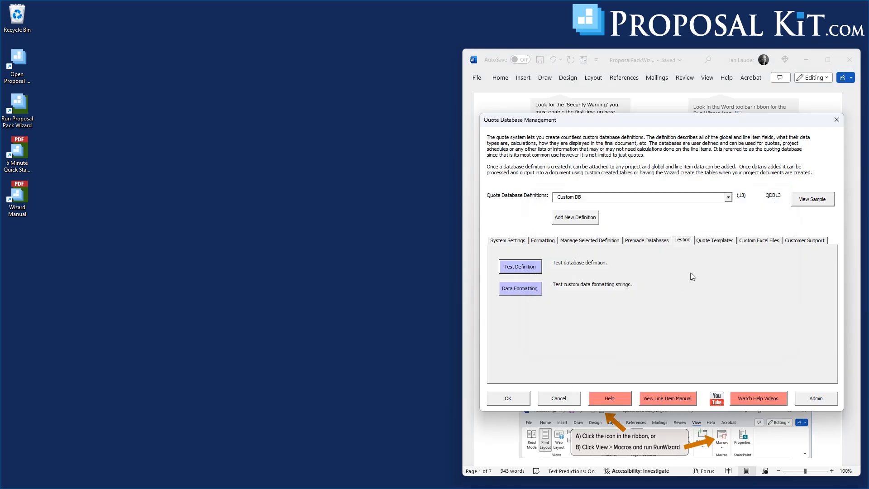
# Step: Open the Custom DB quote template QDB13-Schedule.docx for editing and list all tags usable in Word templates, down to the Production Schedule global fields
pyautogui.click(715, 240)
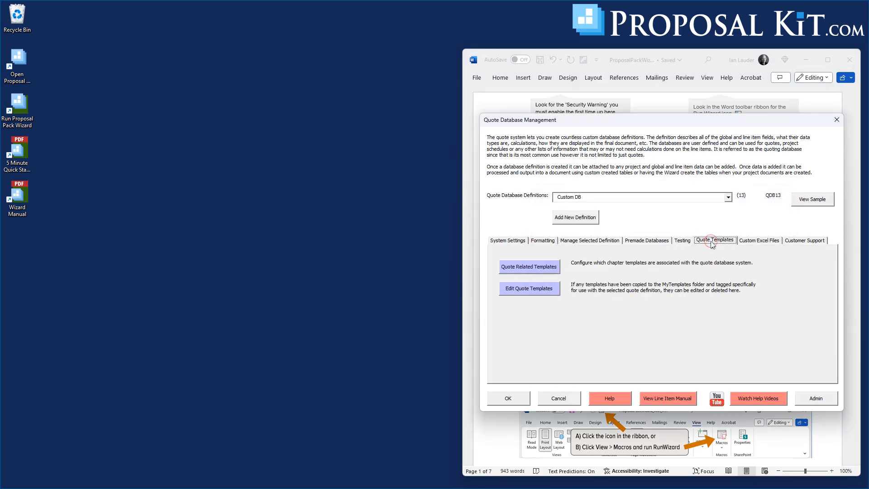
pyautogui.click(530, 290)
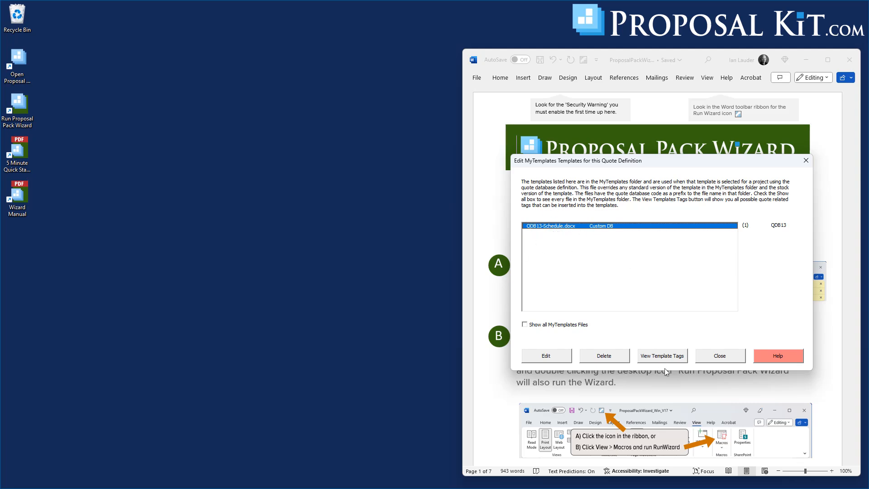
pyautogui.click(546, 356)
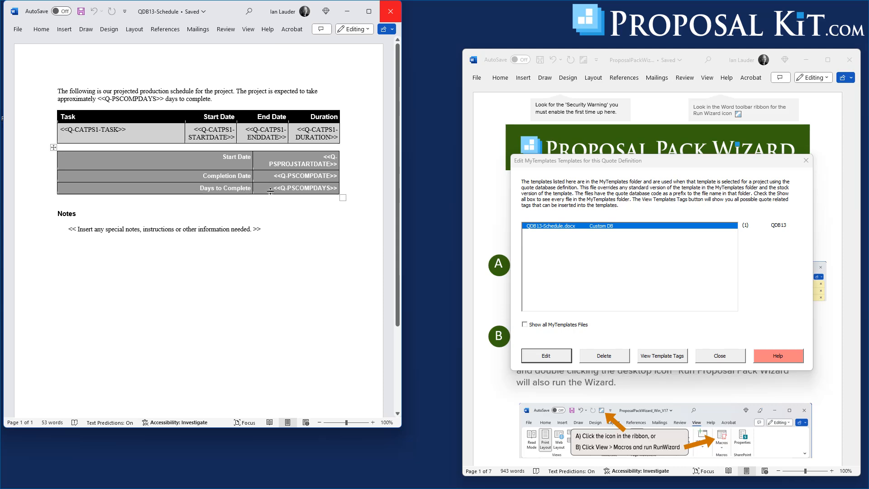
pyautogui.click(662, 355)
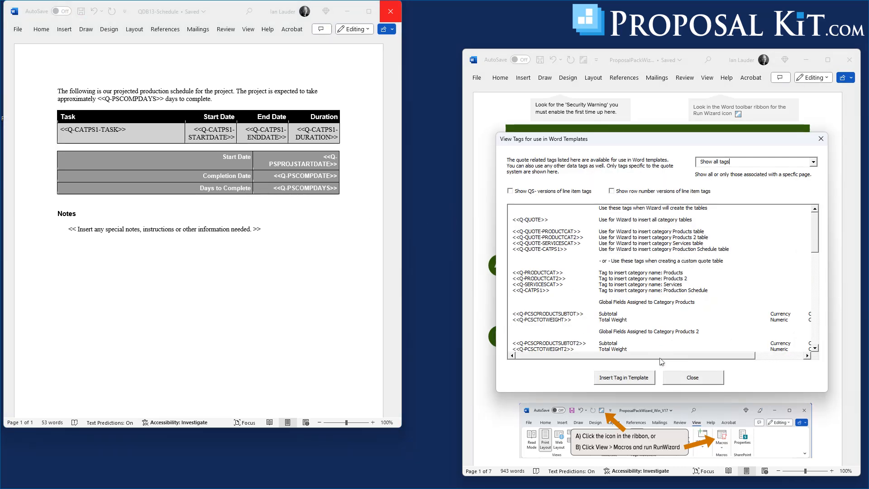
pyautogui.moveTo(814, 221); pyautogui.dragTo(818, 279)
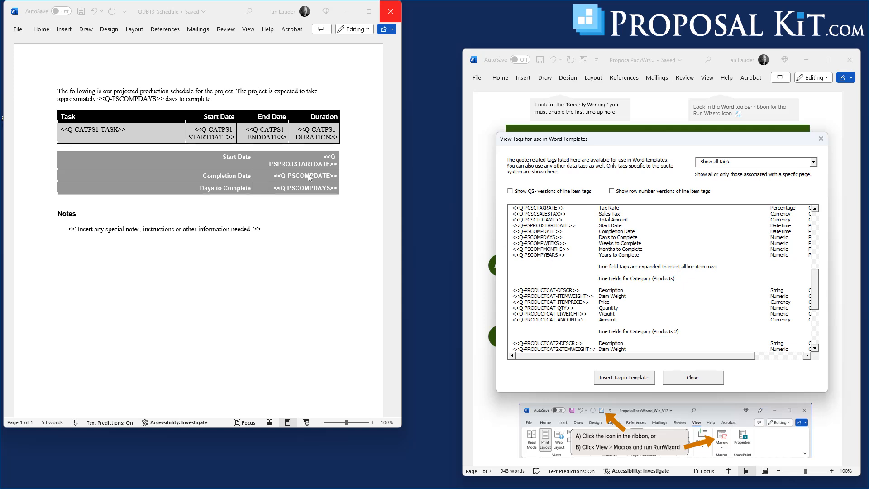
# Step: Change the schedule table's "Days to Complete" row to "Weeks to Complete" with the tag <<Q-PSCOMPWEEKS>>
pyautogui.click(209, 188)
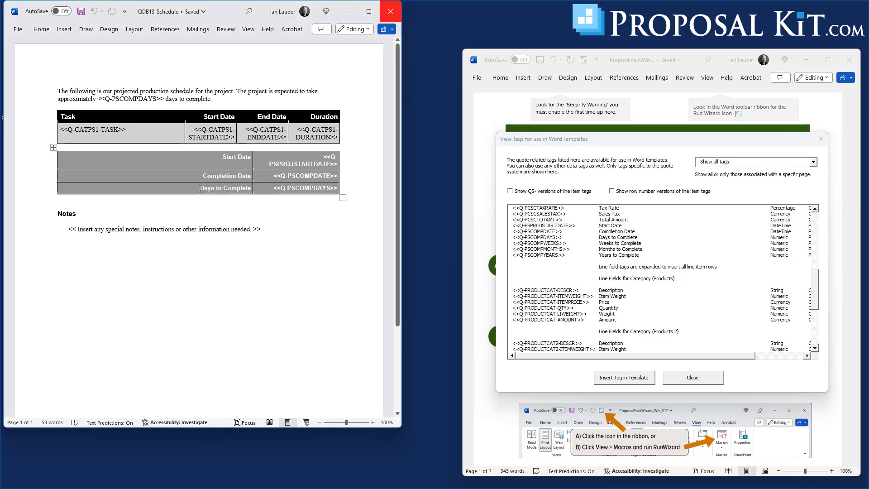
pyautogui.doubleClick(207, 187)
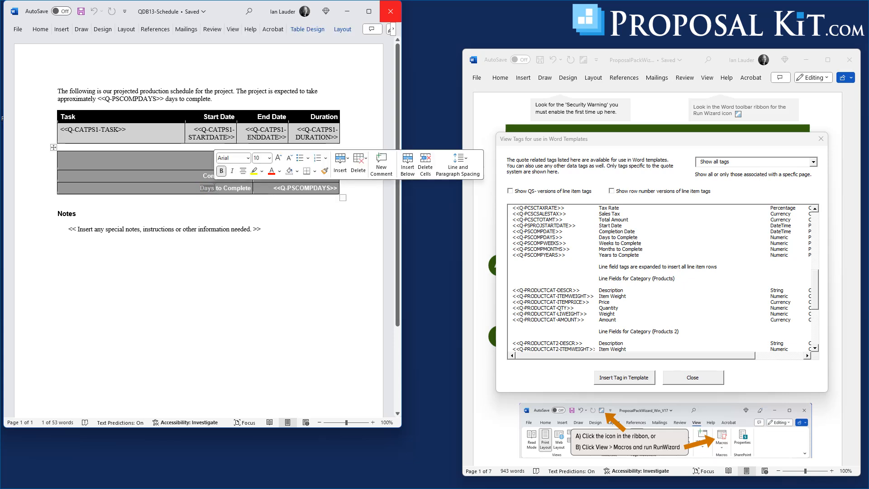
pyautogui.press('Delete')
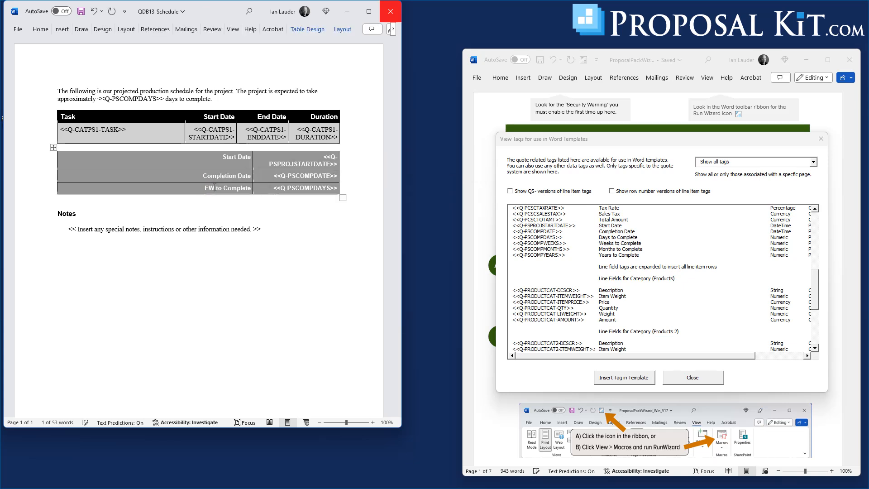
pyautogui.write('Weeks')
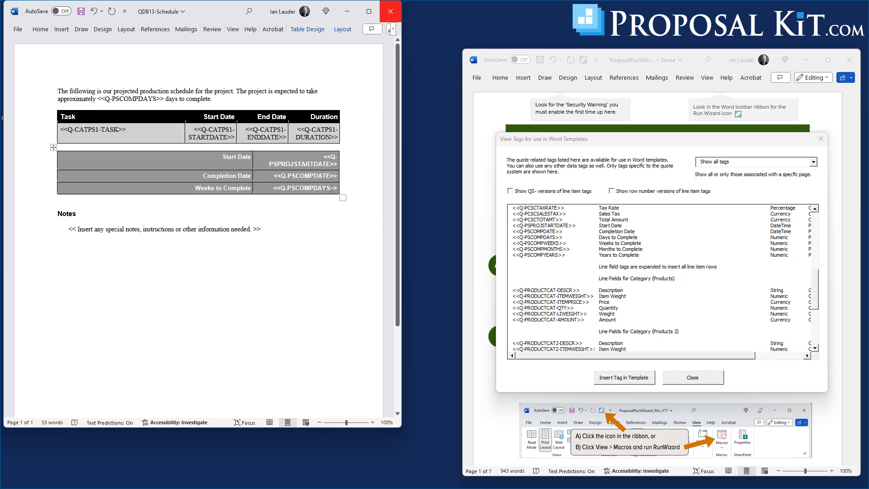
pyautogui.press('BackSpace')
pyautogui.press('BackSpace')
pyautogui.press('BackSpace')
pyautogui.press('BackSpace')
pyautogui.write('WEEKS')
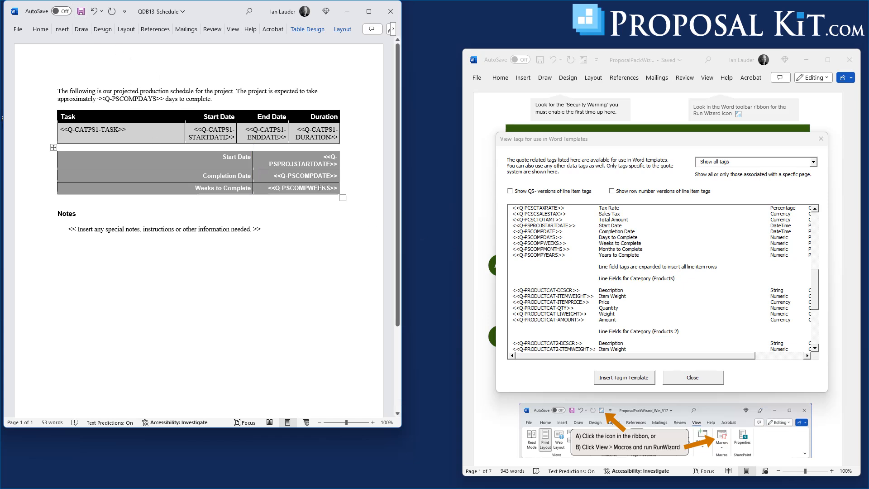
# Step: Save and close the QDB13-Schedule template, and close the list of template tags
pyautogui.click(81, 12)
pyautogui.click(391, 13)
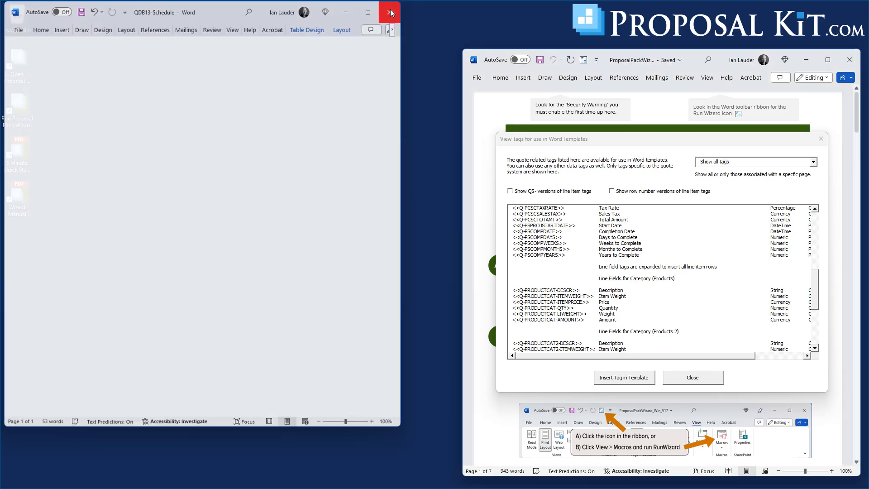
pyautogui.click(674, 378)
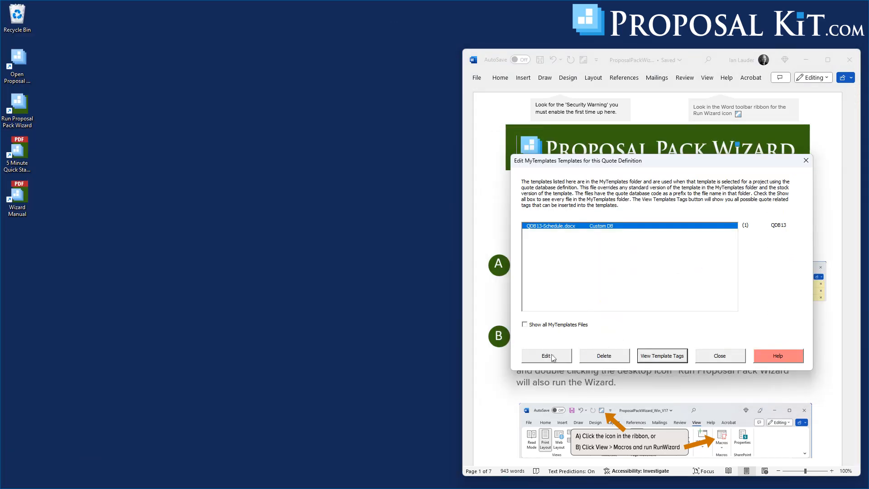
# Step: Close the quote template list and accept the quote database management and master preferences settings
pyautogui.click(715, 360)
pyautogui.click(509, 399)
pyautogui.click(554, 382)
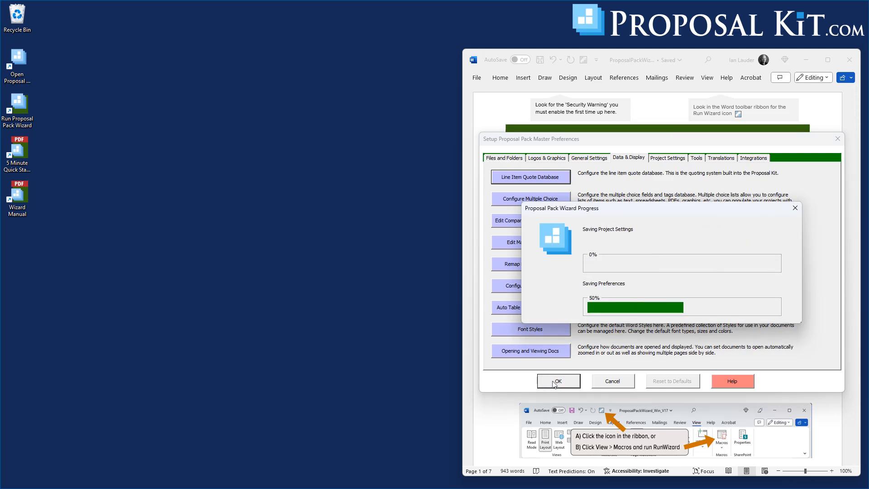
# Step: Add a new project, My New Project #1, and associate its line item quote with the Custom DB database
pyautogui.click(617, 154)
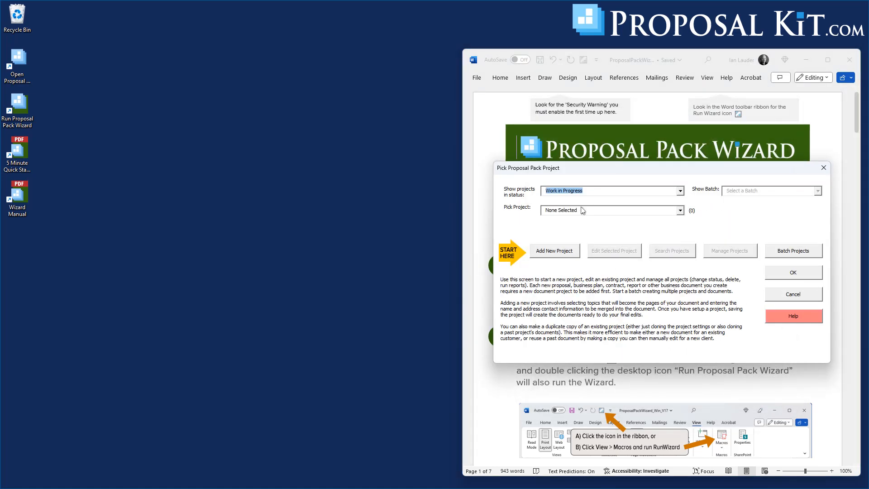
pyautogui.click(563, 255)
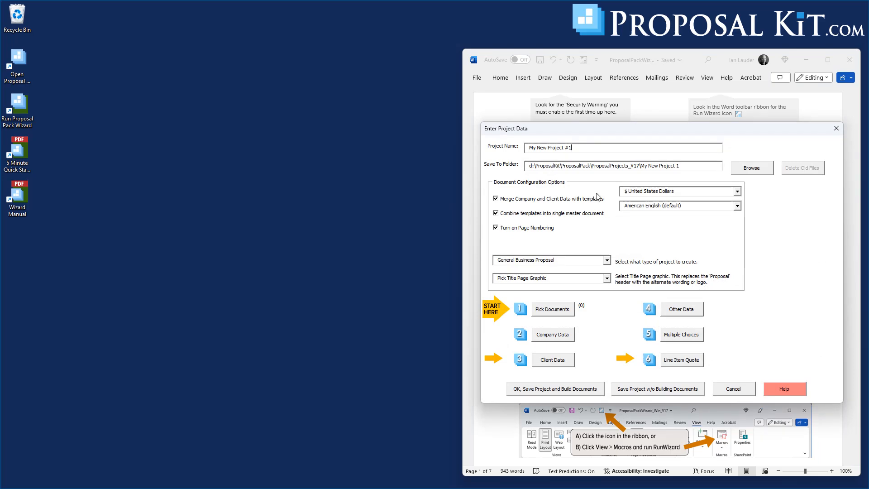
pyautogui.click(681, 362)
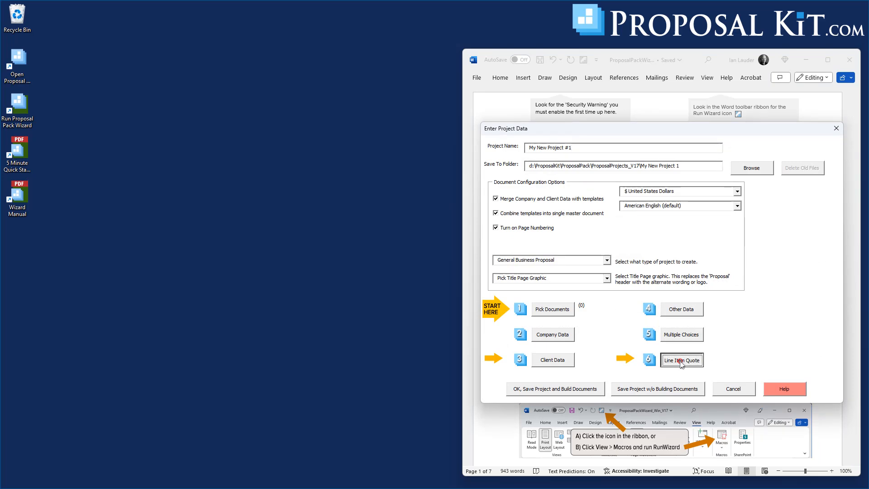
pyautogui.click(686, 297)
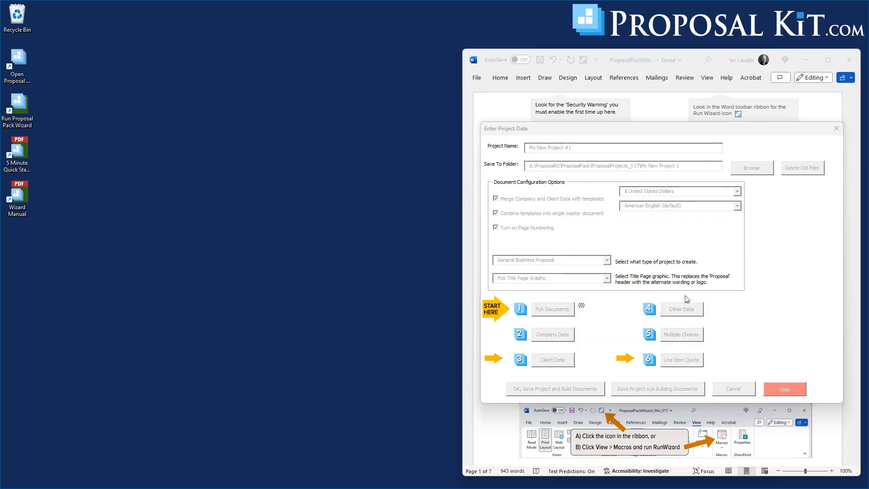
pyautogui.click(711, 321)
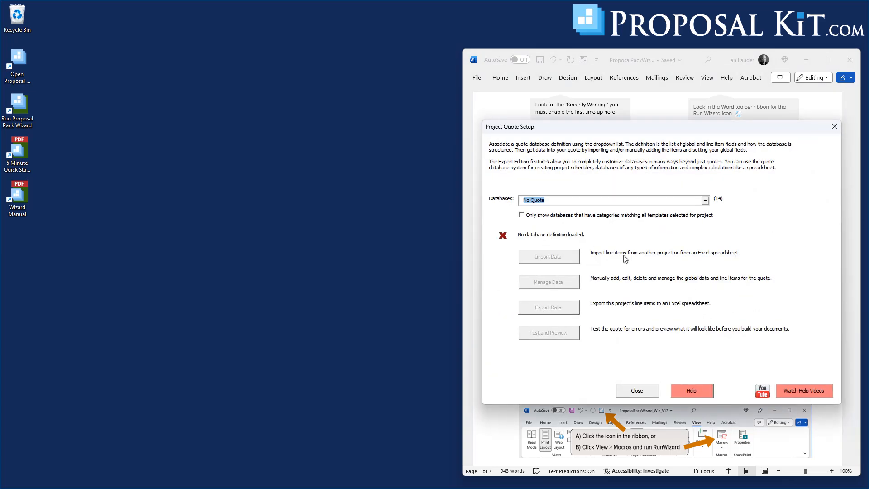
pyautogui.click(602, 202)
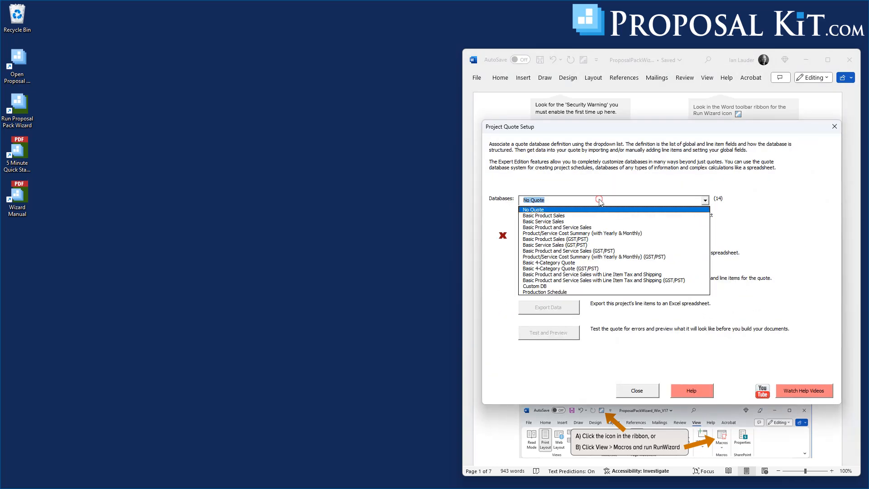
pyautogui.click(535, 286)
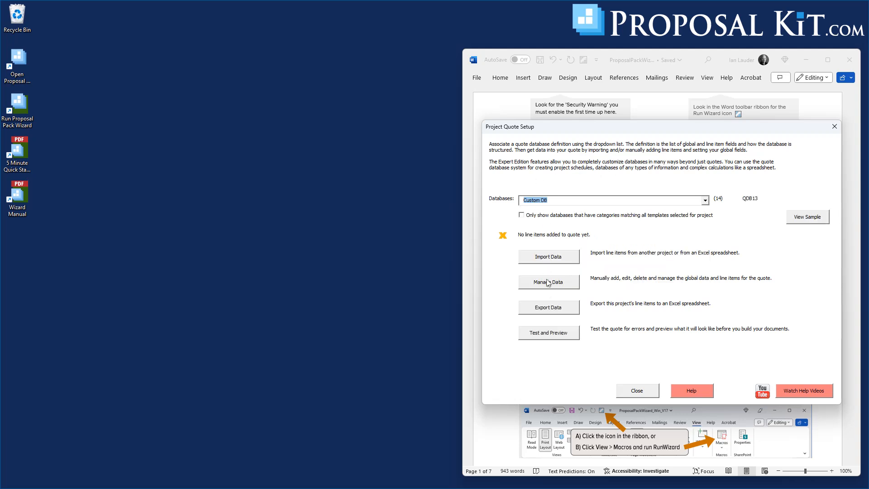
# Step: Set the quote's global data to a discount of 20, shipping of 20 and a tax rate of 6%
pyautogui.click(549, 284)
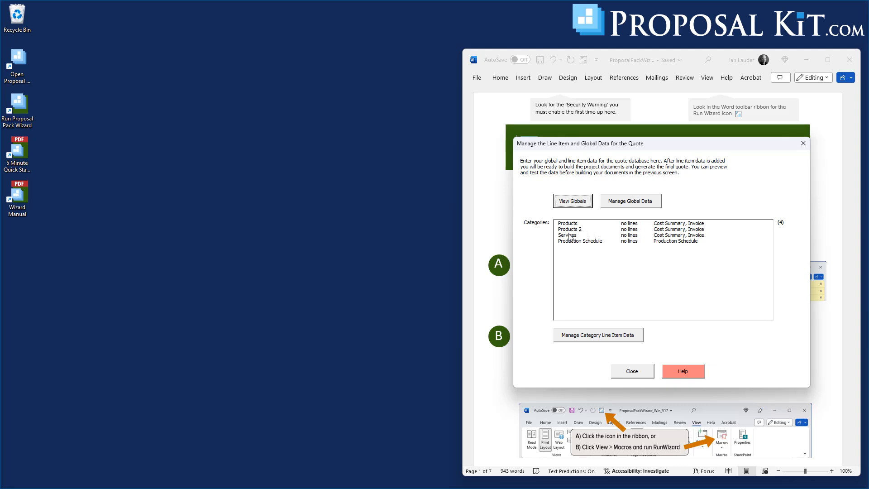
pyautogui.click(626, 204)
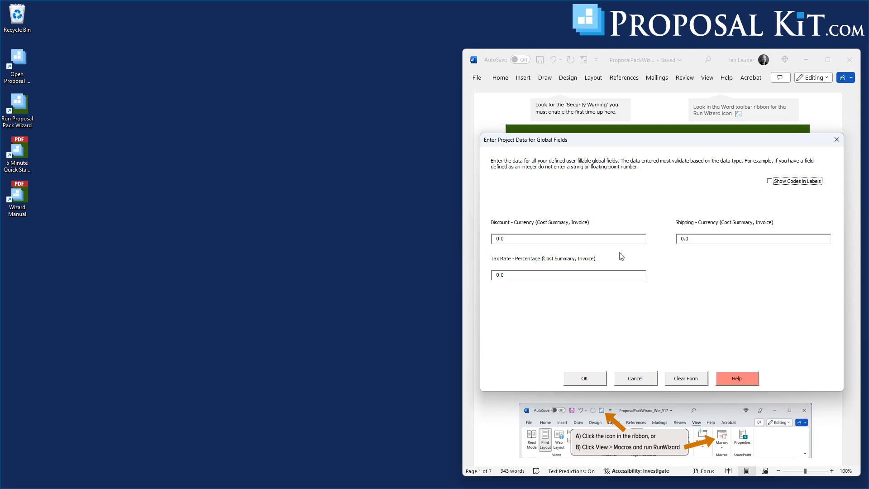
pyautogui.click(506, 238)
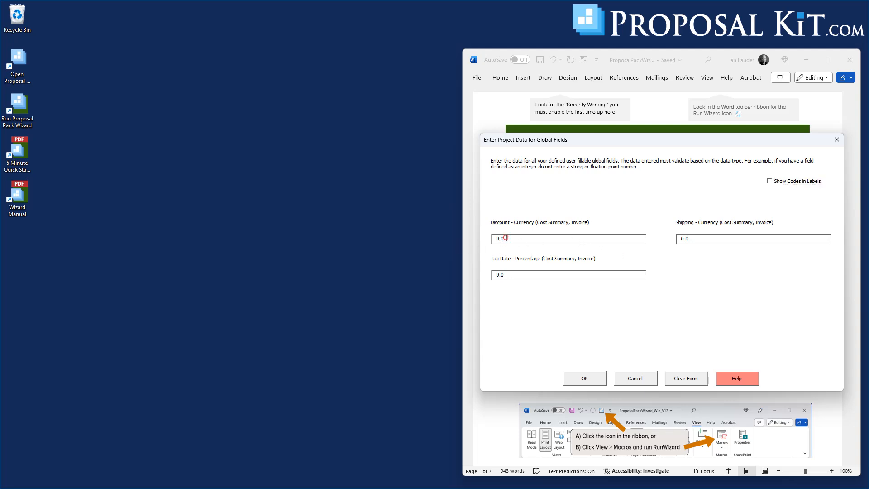
pyautogui.click(683, 238)
pyautogui.write('2')
pyautogui.click(508, 239)
pyautogui.moveTo(513, 240); pyautogui.dragTo(495, 243)
pyautogui.click(514, 237)
pyautogui.moveTo(495, 239); pyautogui.dragTo(518, 239)
pyautogui.click(595, 379)
pyautogui.click(650, 295)
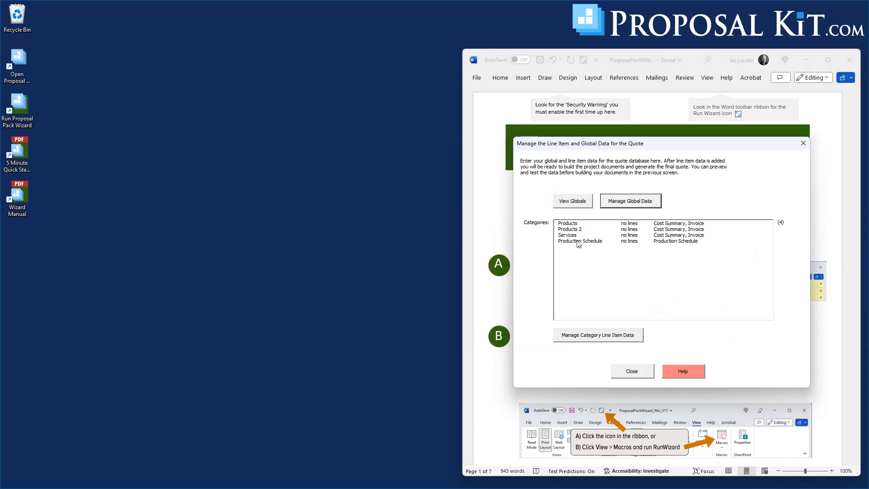
# Step: Add Production Schedule tasks Project Setup (1 day), Gather Materials (4), Start Development (30) and Project Completion and Testing (2), each with 1 day till next
pyautogui.click(577, 241)
pyautogui.click(598, 335)
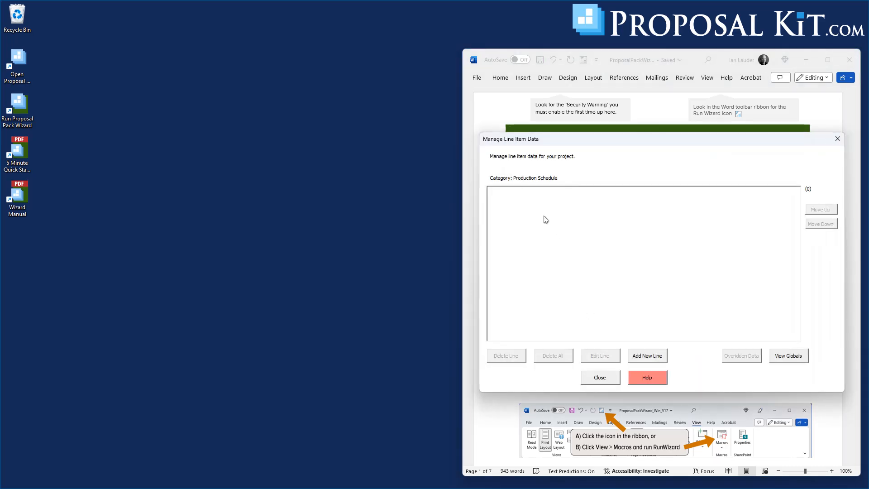
pyautogui.click(645, 355)
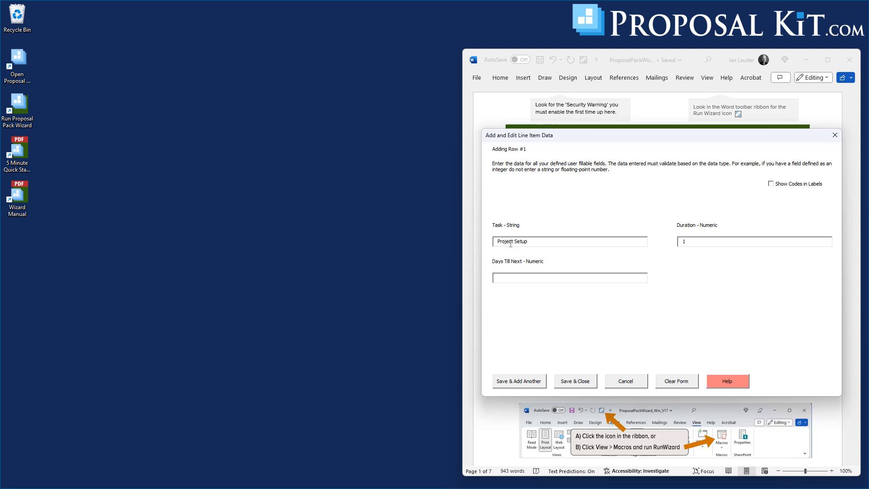
pyautogui.click(528, 382)
pyautogui.click(531, 383)
pyautogui.click(514, 385)
pyautogui.click(561, 381)
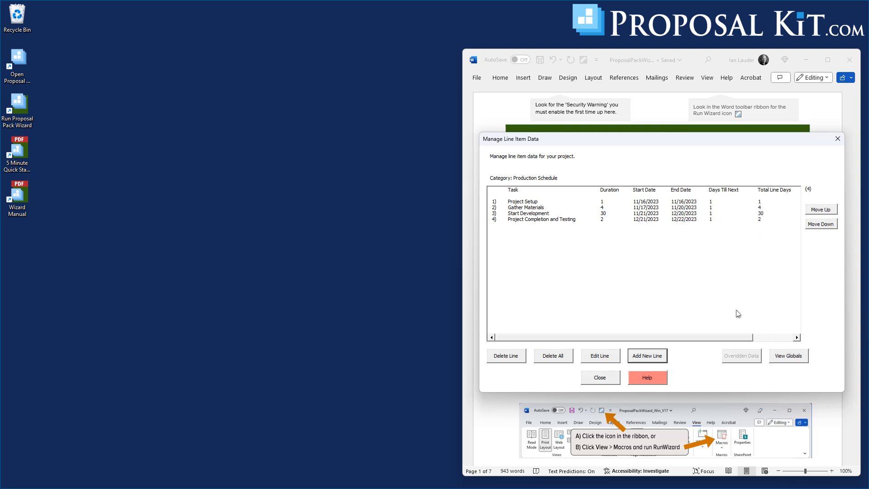
pyautogui.moveTo(729, 338); pyautogui.dragTo(678, 346)
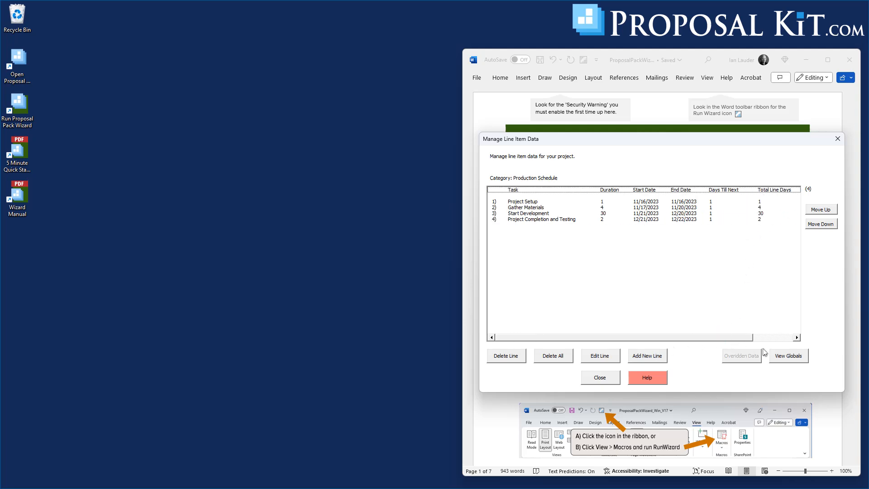
pyautogui.click(610, 382)
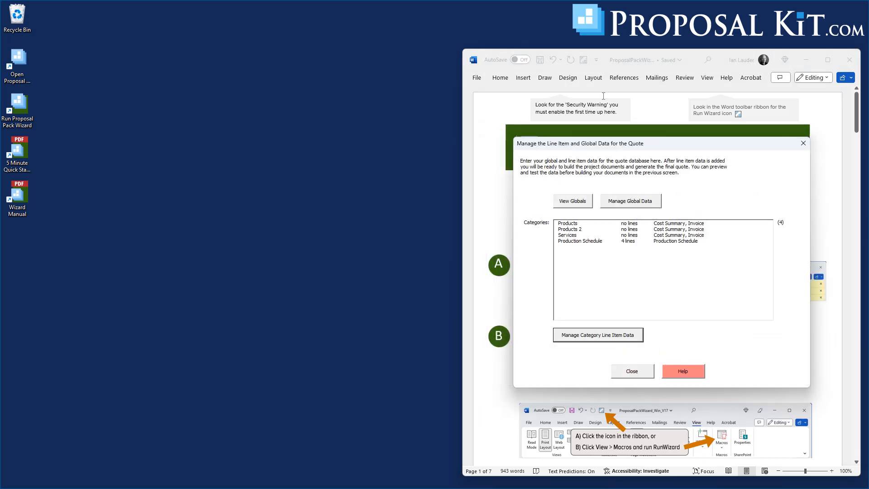
# Step: Examine the quote's current global values, including the start date, completion date and the days, weeks, months and years to complete
pyautogui.click(573, 200)
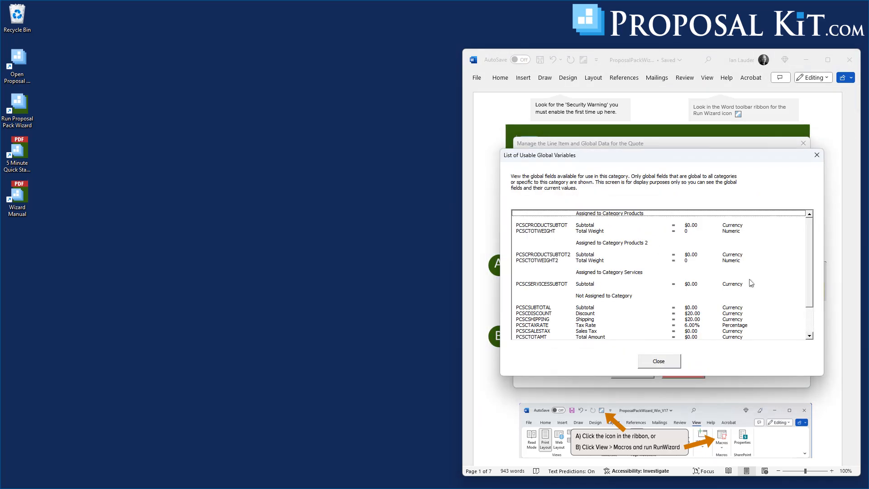
pyautogui.scroll(-2, 813, 253)
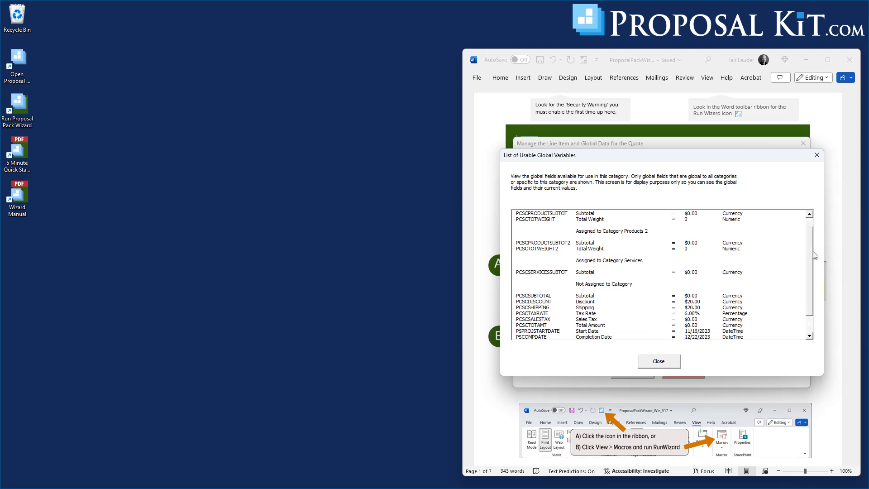
pyautogui.scroll(2, 813, 253)
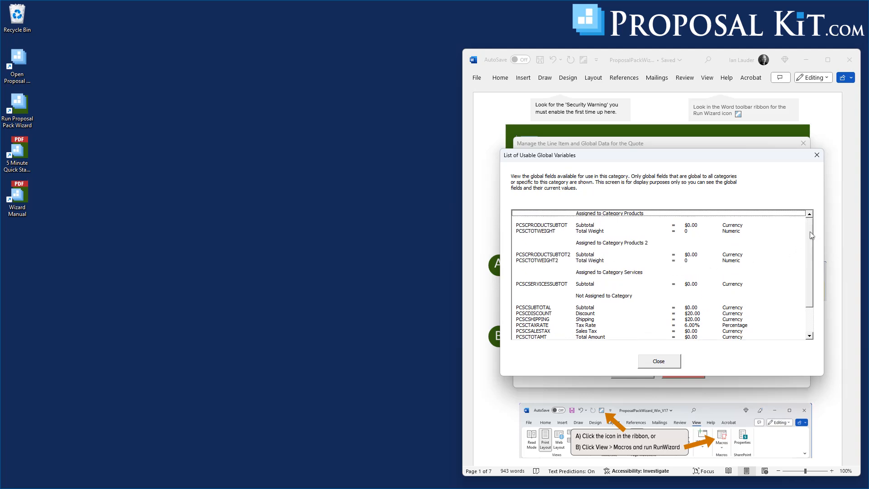
pyautogui.scroll(-2, 812, 253)
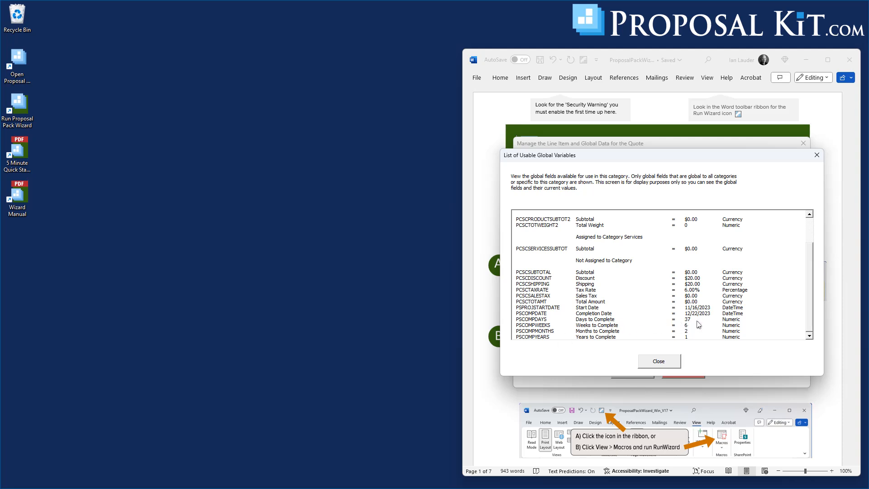
# Step: Add a Blue Widget line item to the Products category with item weight 1, price 10.44 and quantity 20
pyautogui.click(655, 361)
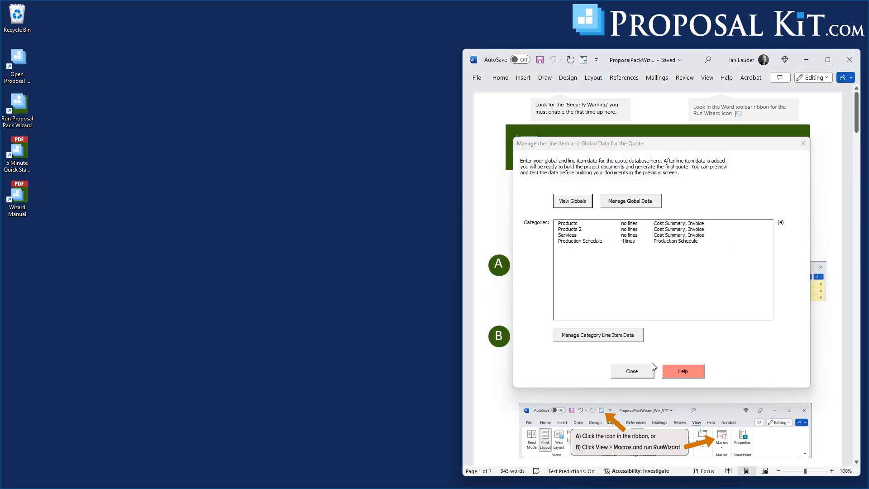
pyautogui.click(565, 225)
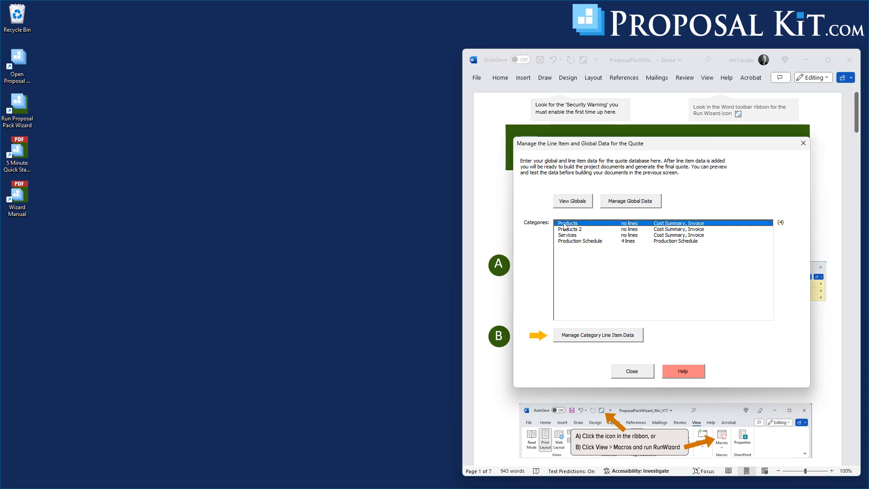
pyautogui.click(583, 340)
pyautogui.click(635, 355)
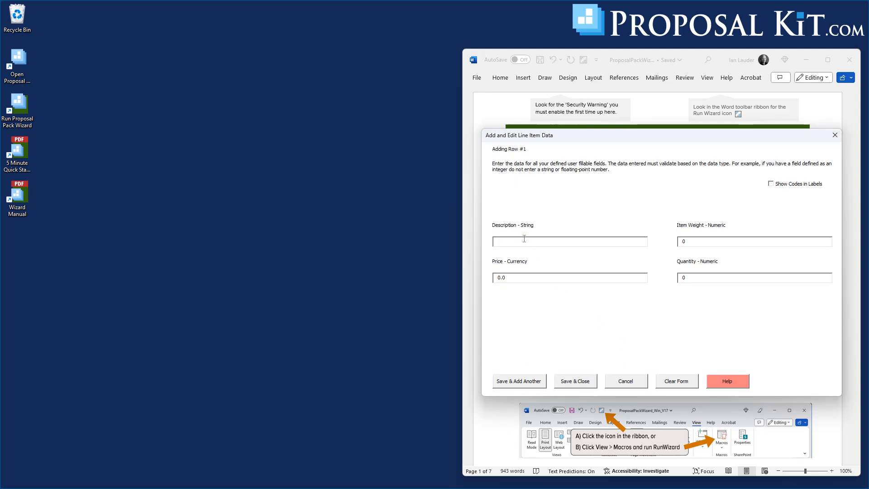
pyautogui.write('Blue Widget')
pyautogui.click(567, 384)
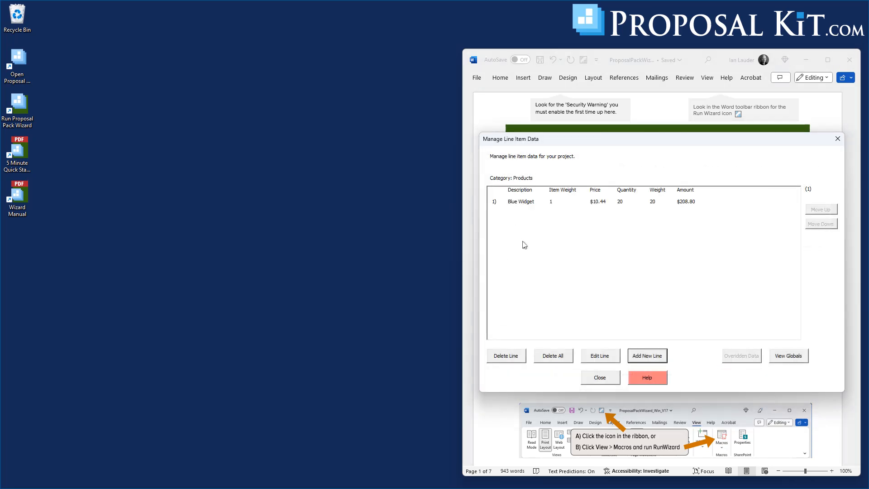
pyautogui.click(600, 378)
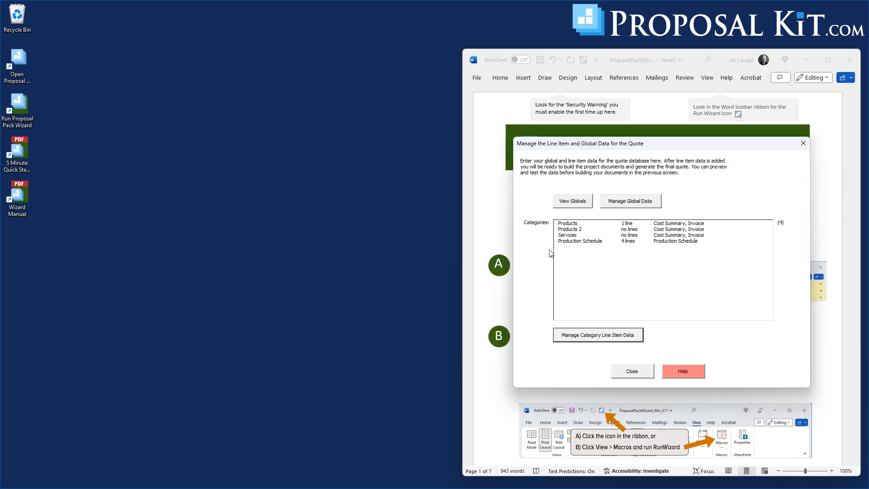
# Step: Add a Yellow Widget line item to the Products 2 category with item weight 2, price 20.55 and quantity 30
pyautogui.click(571, 229)
pyautogui.click(602, 339)
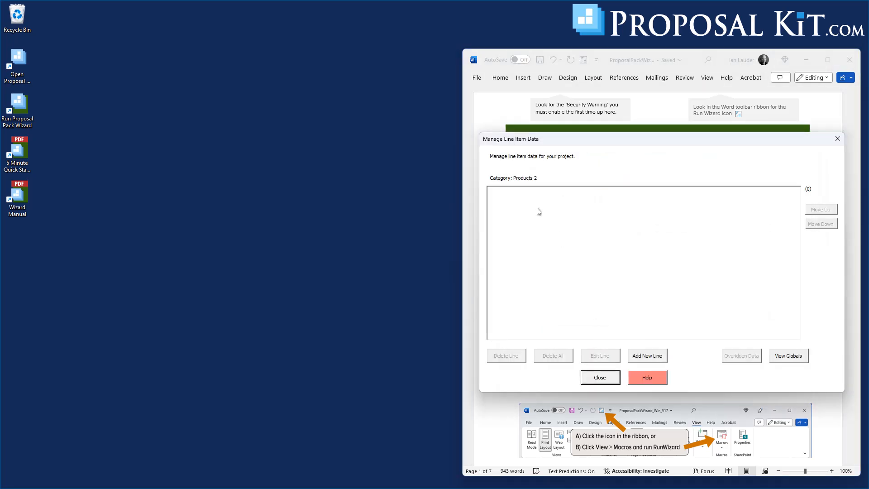
pyautogui.click(611, 358)
pyautogui.click(536, 244)
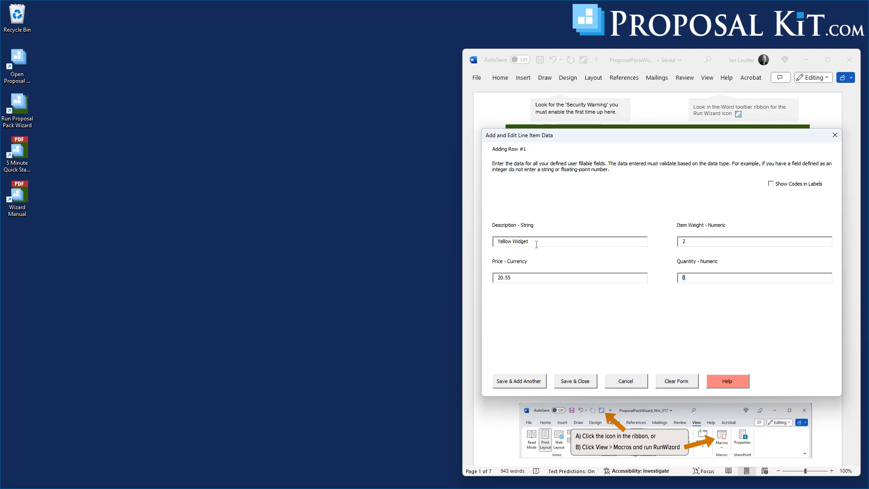
pyautogui.click(556, 383)
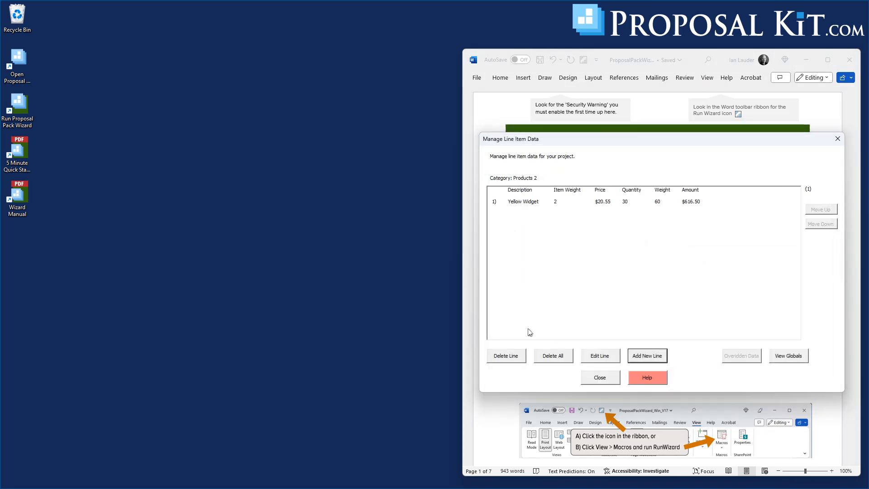
pyautogui.click(596, 381)
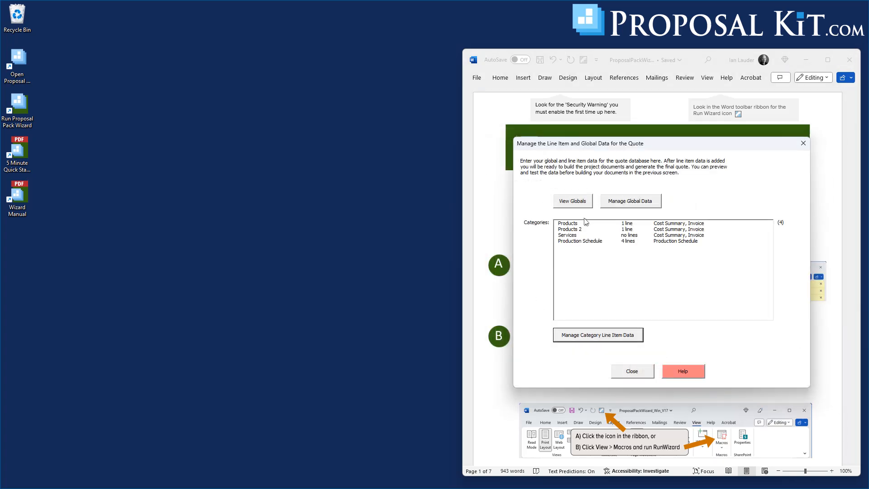
# Step: Add an Installation Services line item to the Services category with a rate of 50 and 5 hours, and finish the quote's data entry
pyautogui.click(563, 236)
pyautogui.click(607, 337)
pyautogui.click(643, 355)
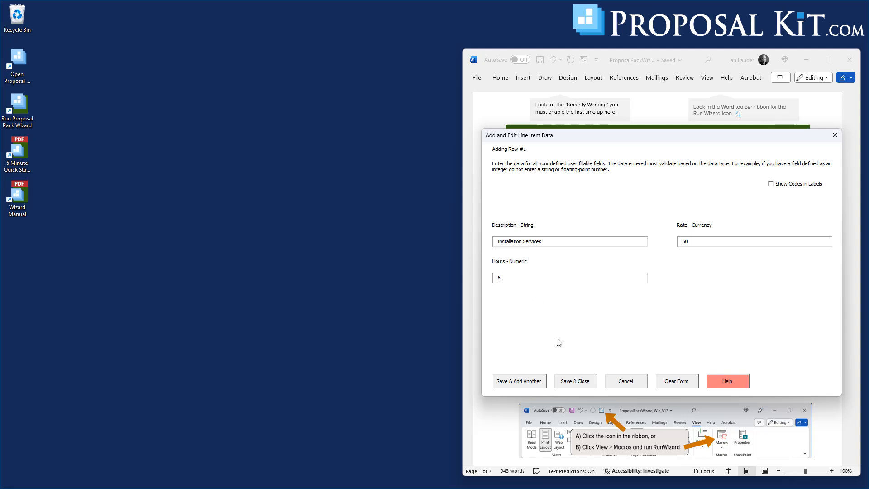
pyautogui.click(568, 382)
pyautogui.click(593, 382)
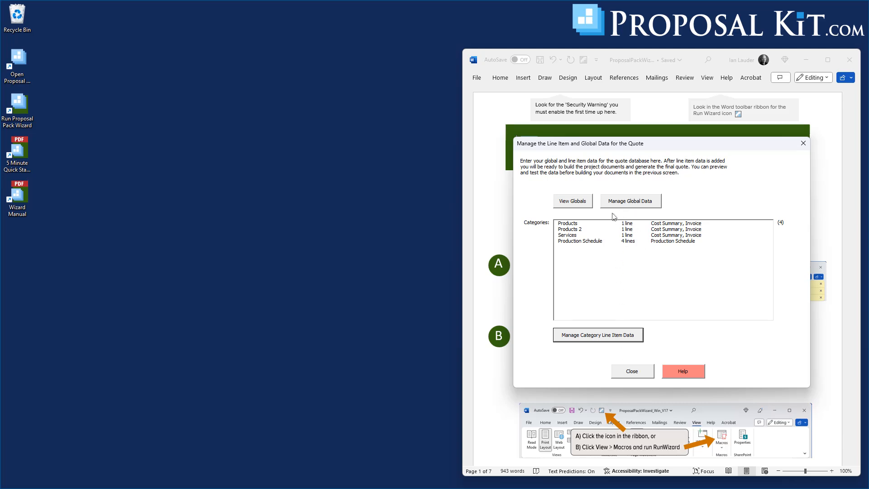
pyautogui.click(626, 369)
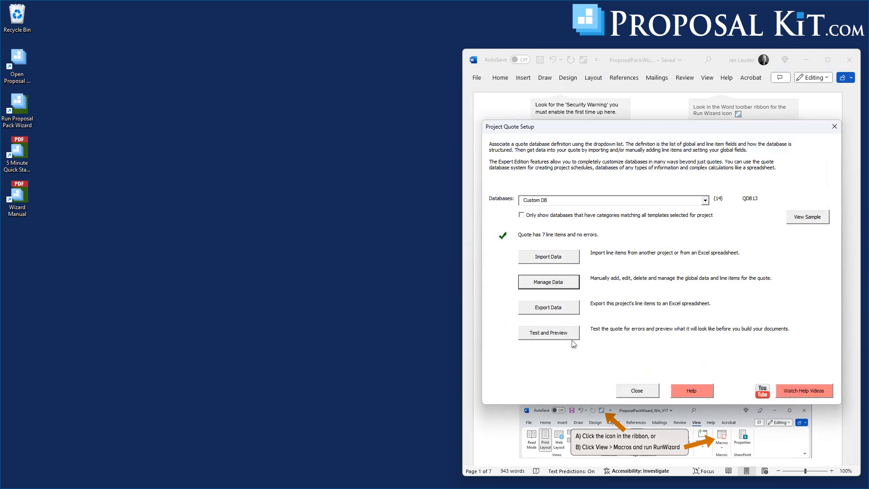
# Step: Generate a preview of the quote and examine the invoice's category tables and summary, including discount, shipping, tax and total
pyautogui.click(551, 337)
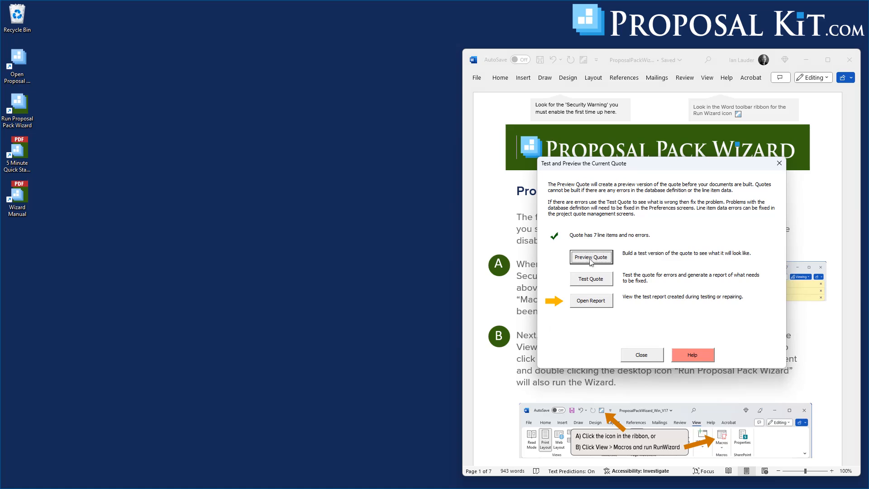
pyautogui.click(591, 261)
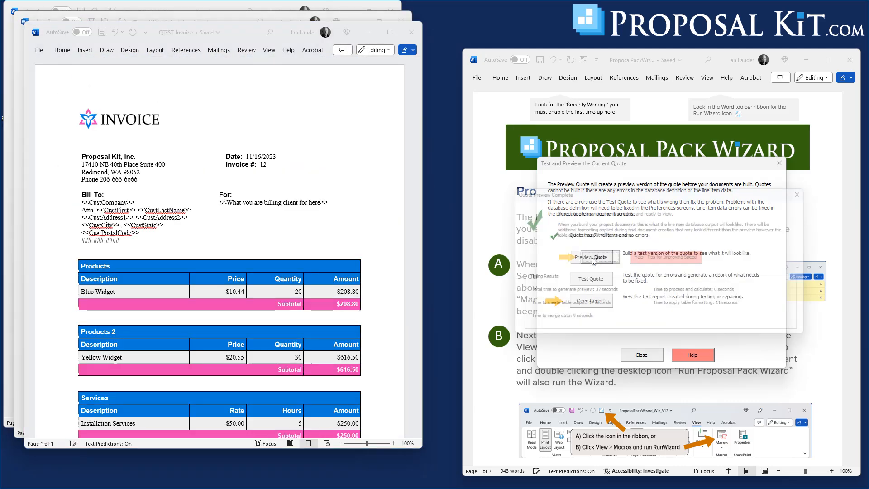
pyautogui.click(588, 260)
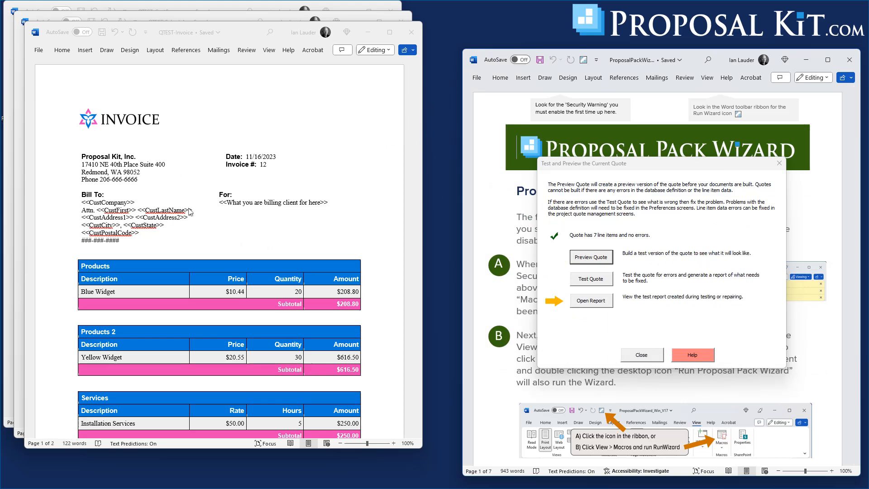
pyautogui.scroll(-6, 190, 212)
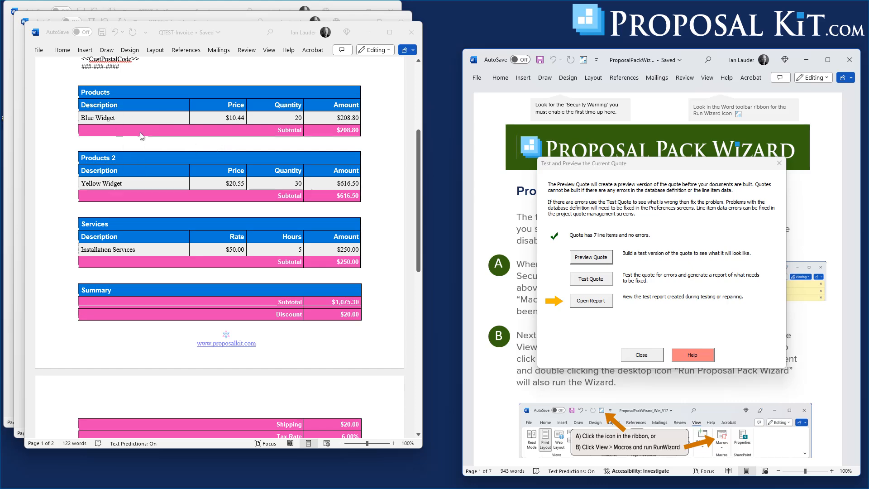
pyautogui.scroll(-3, 226, 235)
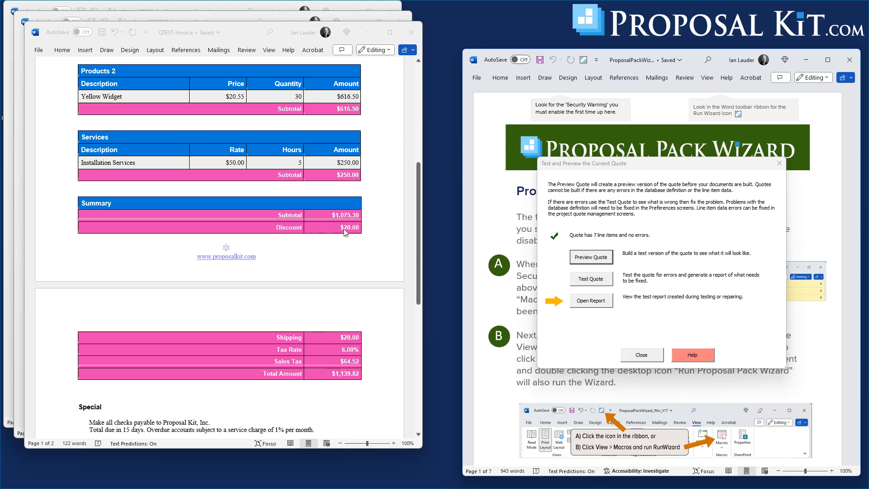
pyautogui.scroll(4, 345, 233)
pyautogui.scroll(2, 345, 233)
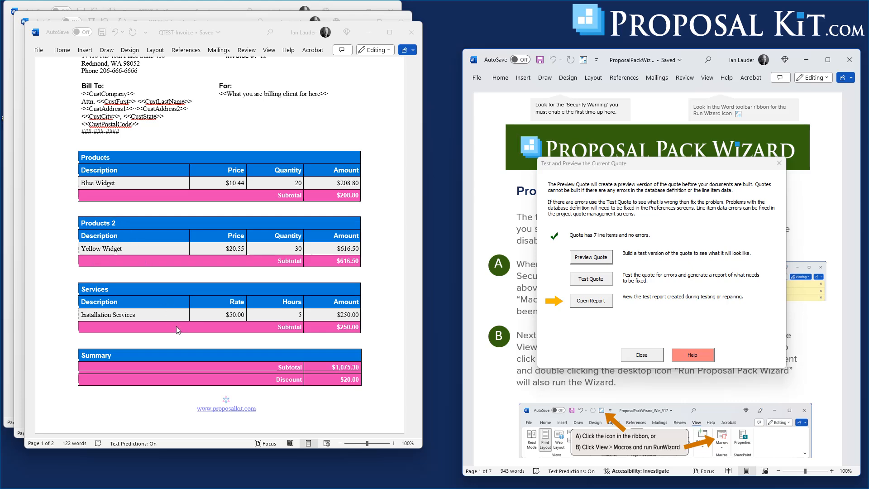
pyautogui.scroll(-5, 192, 276)
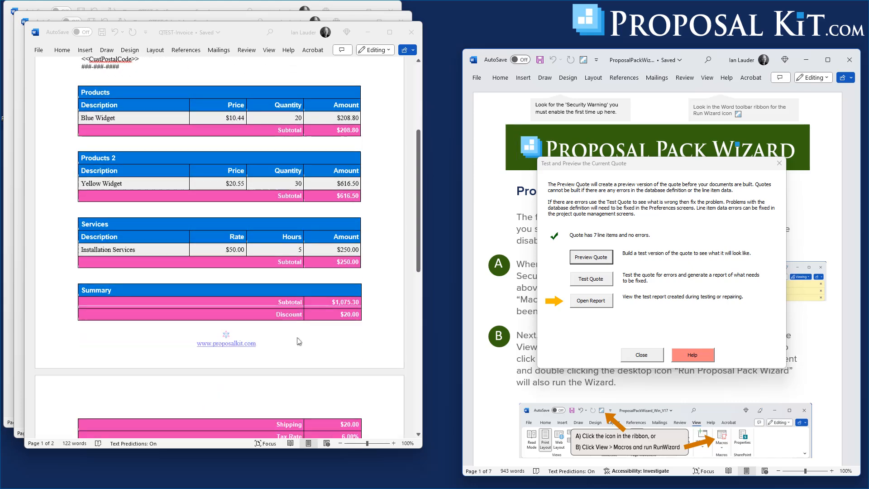
pyautogui.scroll(7, 299, 342)
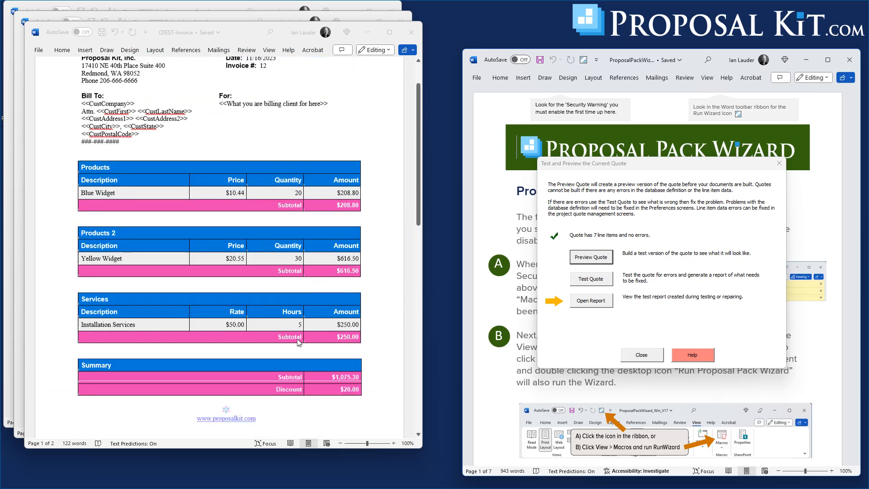
pyautogui.click(409, 33)
# Step: Examine the previewed production schedule and cost summary documents, and leave the quote preview
pyautogui.scroll(-3, 283, 166)
pyautogui.scroll(3, 283, 166)
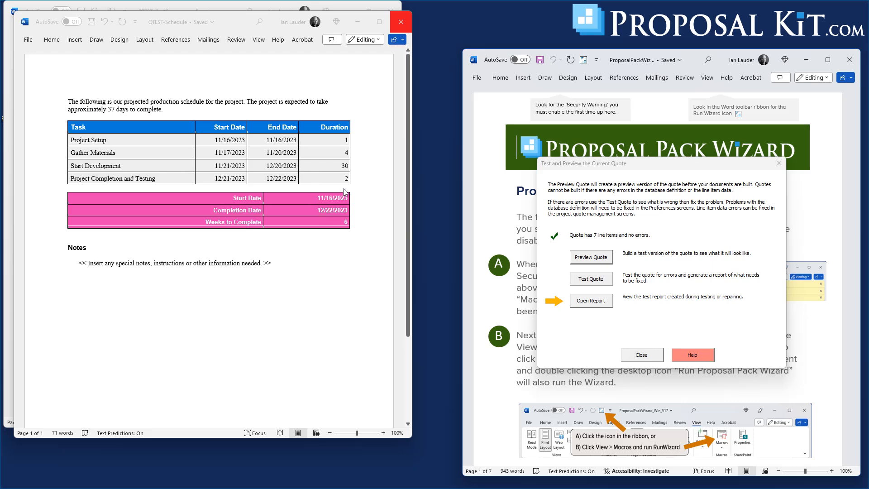
pyautogui.click(401, 21)
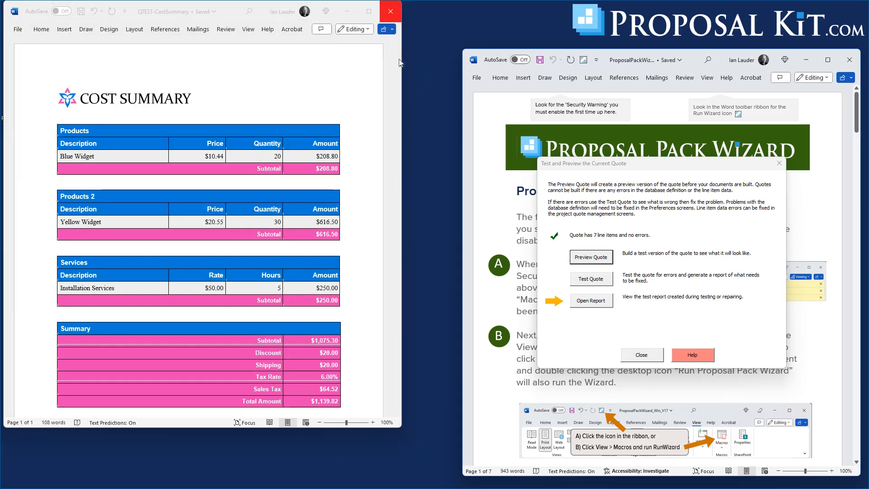
pyautogui.scroll(-3, 252, 221)
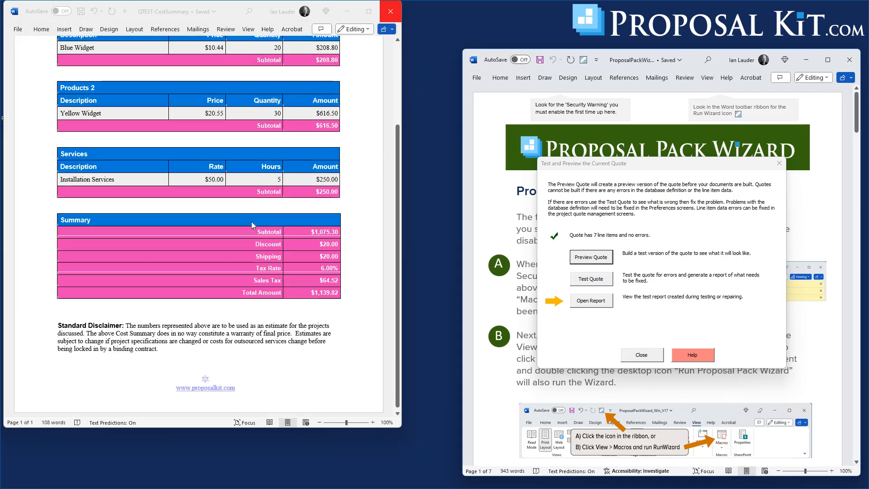
pyautogui.scroll(3, 251, 221)
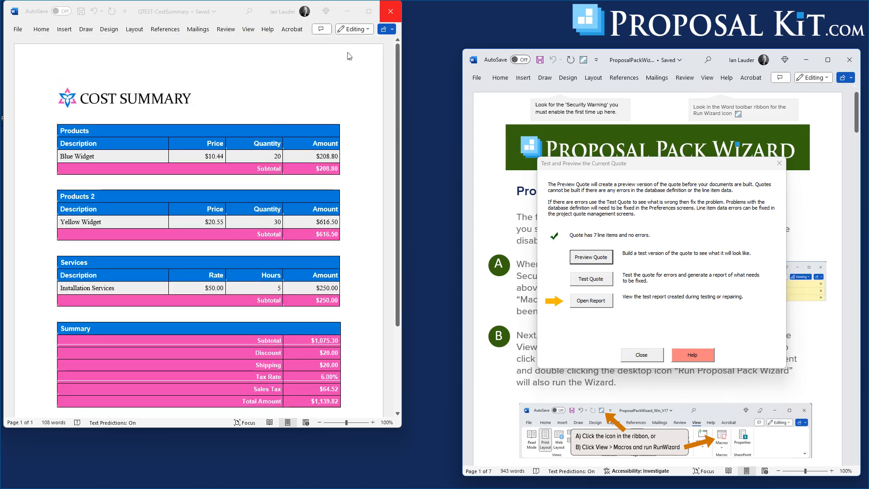
pyautogui.click(383, 14)
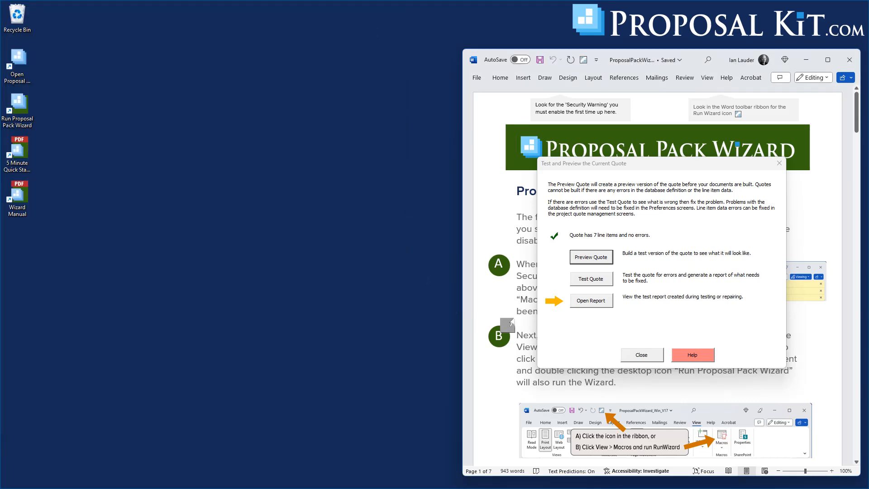
pyautogui.click(636, 354)
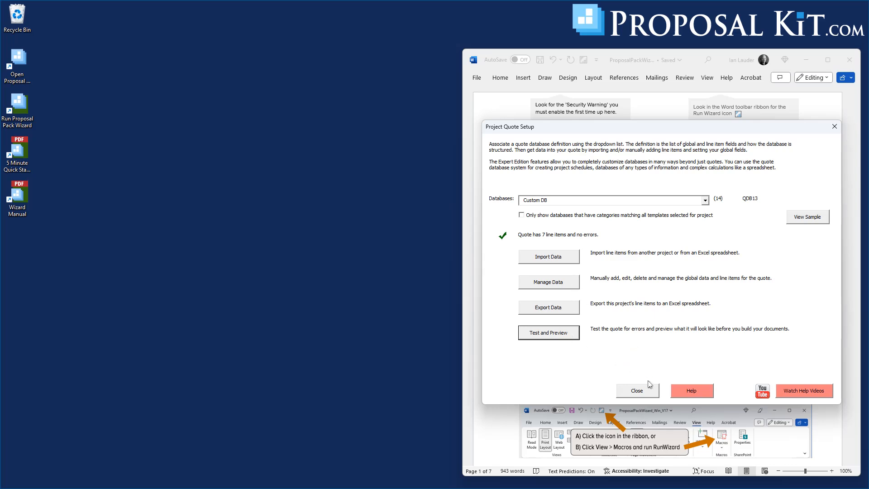
# Step: Add the Cover Letter, Title Page and Back Page templates to the project, and check the order of the selected templates
pyautogui.click(637, 390)
pyautogui.click(545, 312)
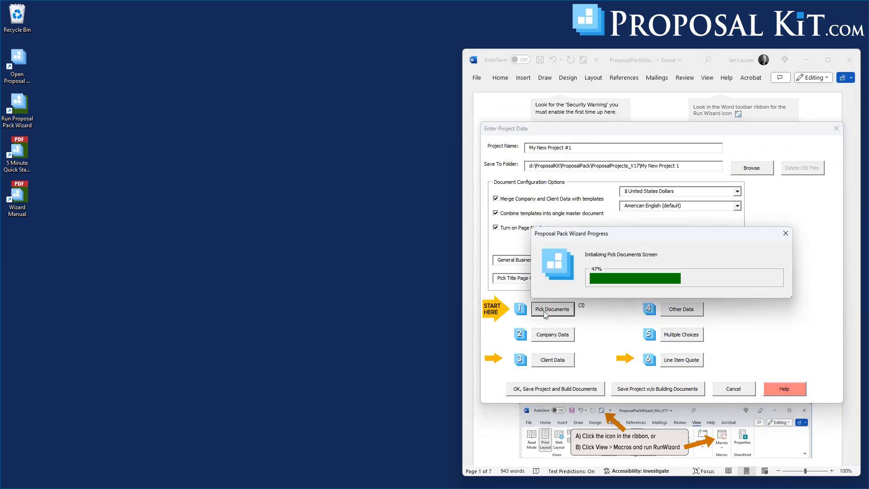
pyautogui.click(510, 199)
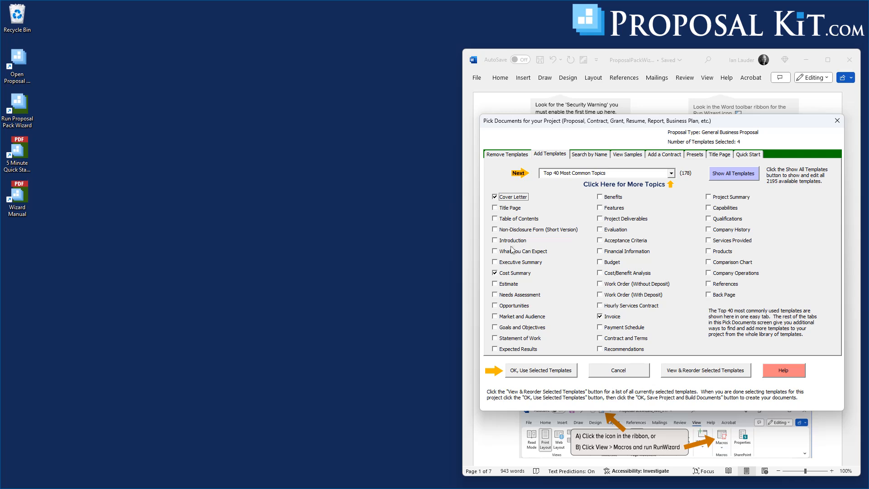
pyautogui.click(508, 209)
pyautogui.click(720, 294)
pyautogui.click(668, 372)
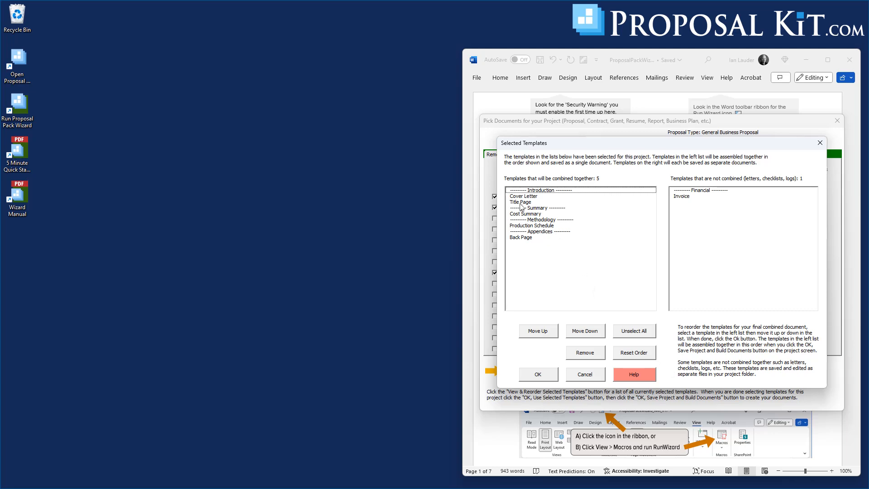
pyautogui.click(539, 374)
pyautogui.click(538, 374)
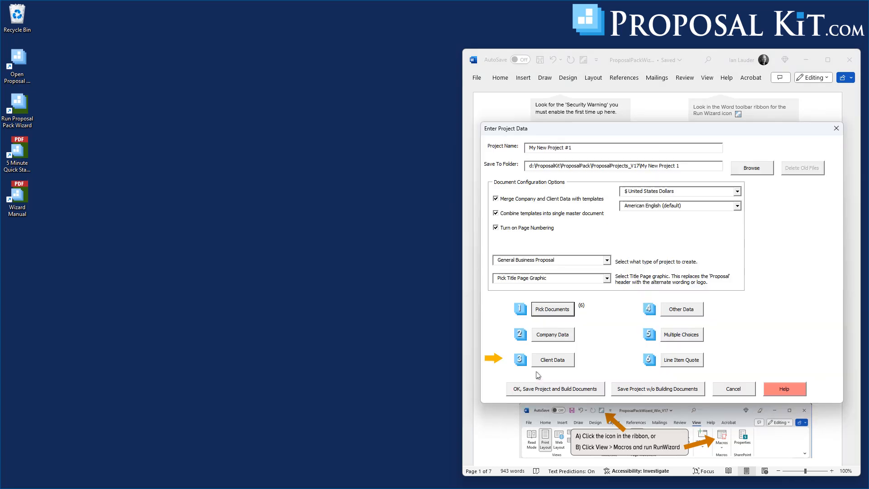
# Step: Save the project, build its documents, and open the Combined Project Document and the Invoice for editing
pyautogui.click(547, 391)
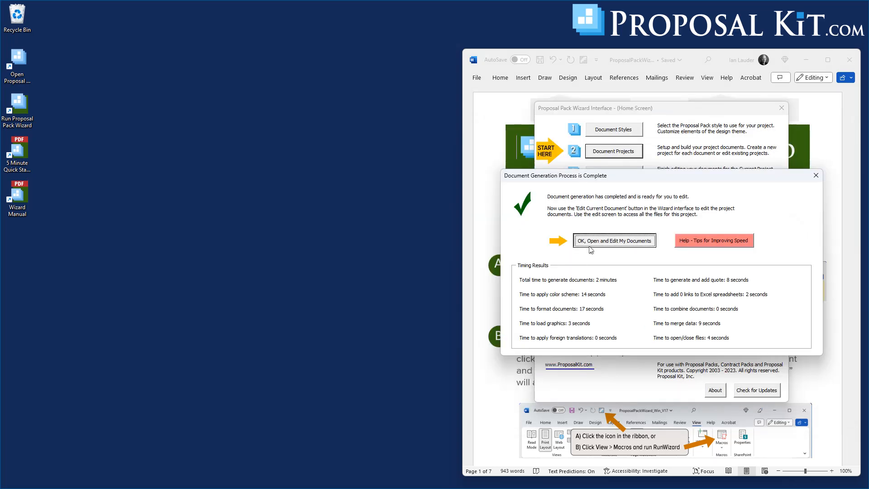
pyautogui.click(591, 243)
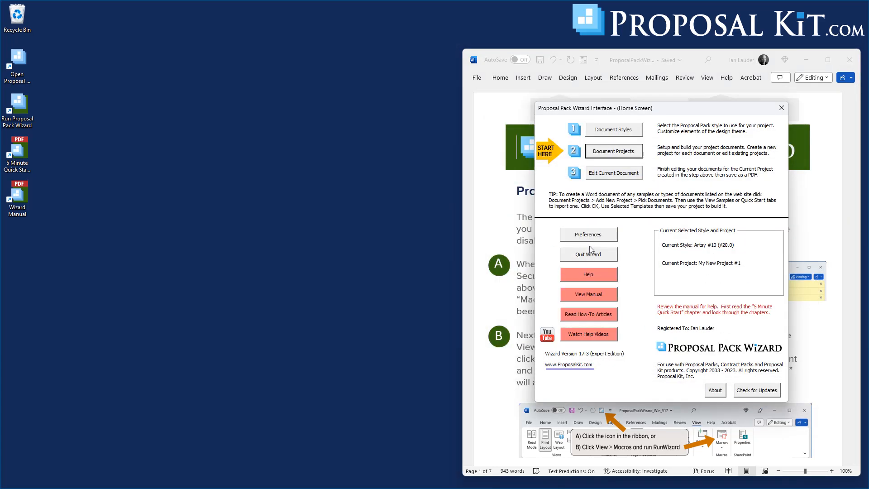
pyautogui.click(528, 203)
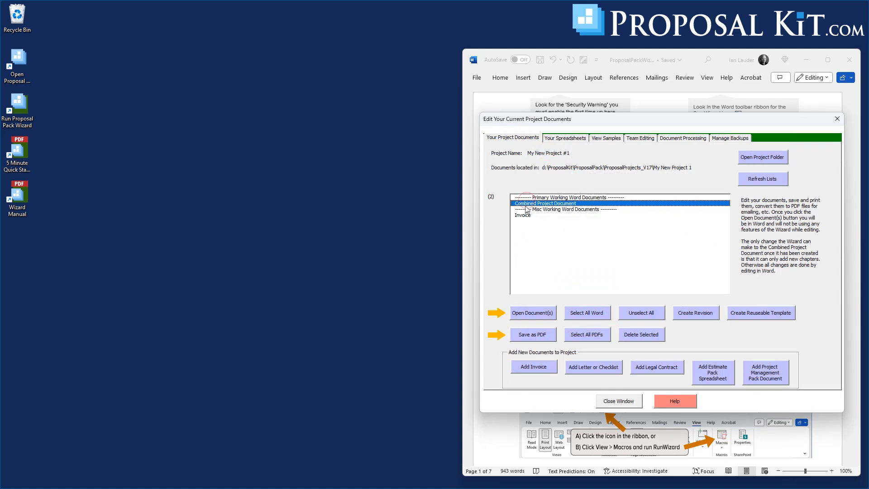
pyautogui.click(524, 215)
pyautogui.click(530, 318)
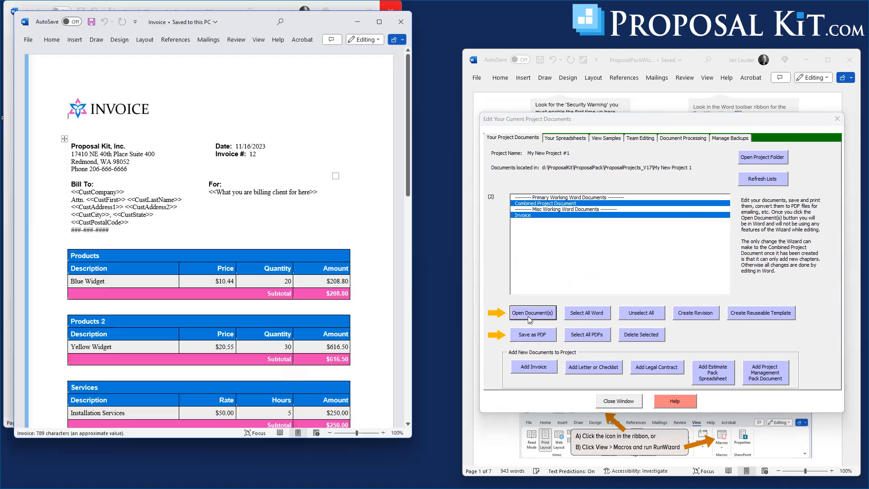
# Step: Examine the built invoice's quote tables, close it, and look through the combined proposal to its Production Schedule chapter
pyautogui.moveTo(229, 19); pyautogui.dragTo(403, 38)
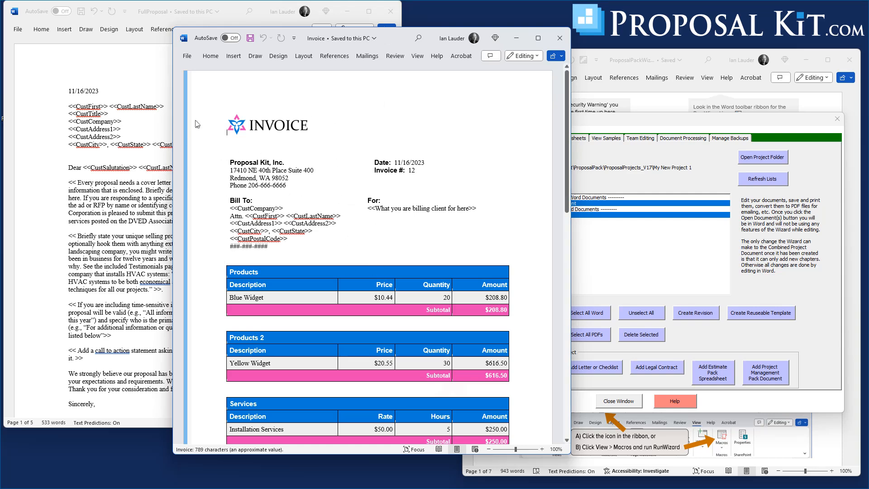
pyautogui.scroll(-3, 396, 275)
pyautogui.scroll(-2, 396, 275)
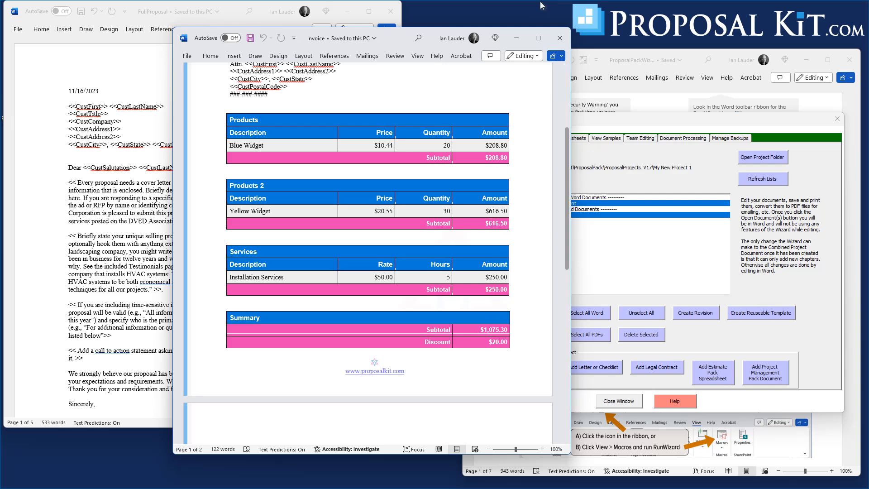
pyautogui.click(559, 39)
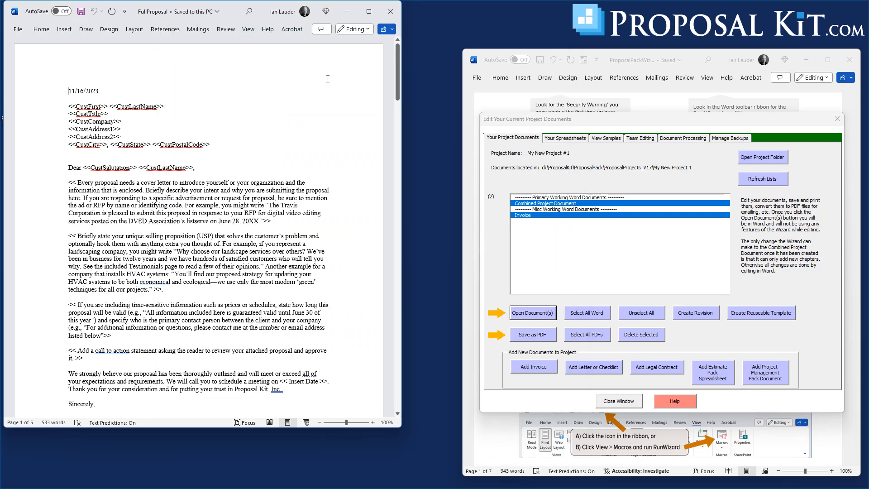
pyautogui.moveTo(396, 60); pyautogui.dragTo(427, 275)
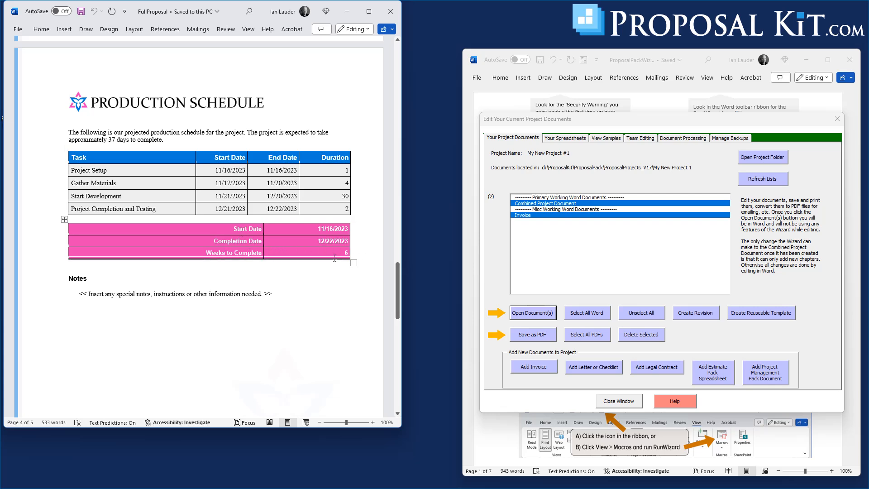
pyautogui.moveTo(399, 282); pyautogui.dragTo(419, 58)
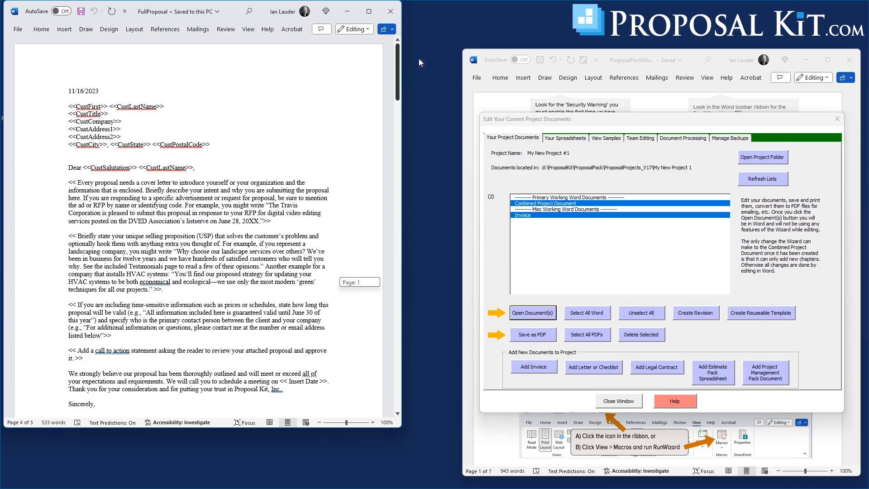
pyautogui.moveTo(221, 14); pyautogui.dragTo(269, 36)
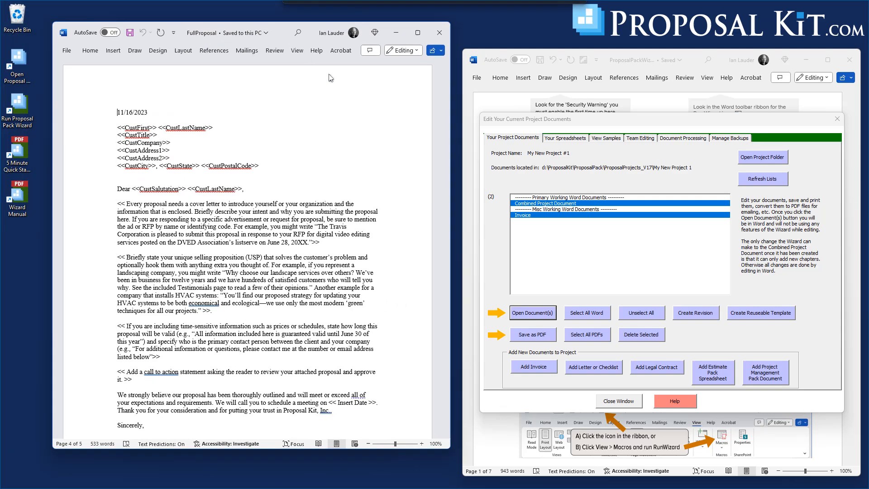